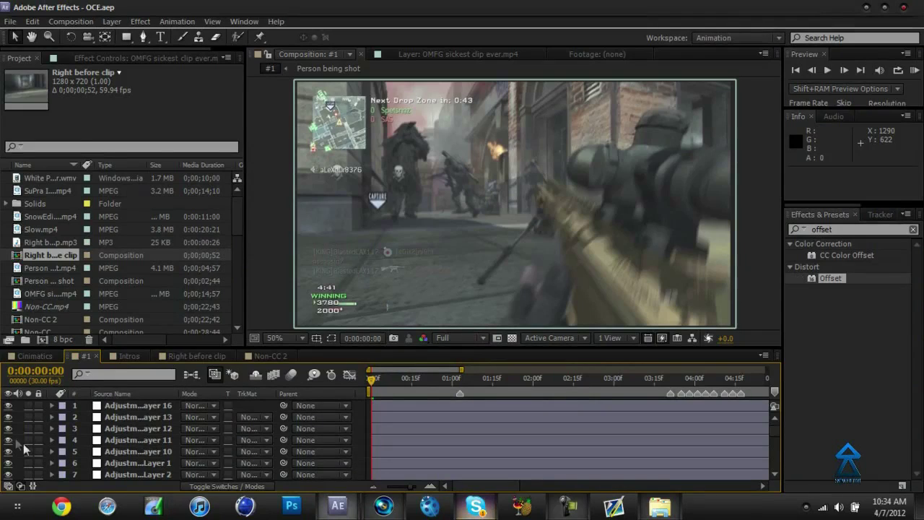
# Step: Preview composition #1 at about 0:00:01:02, return to its start and look through its layer stack
pyautogui.click(406, 382)
pyautogui.click(457, 378)
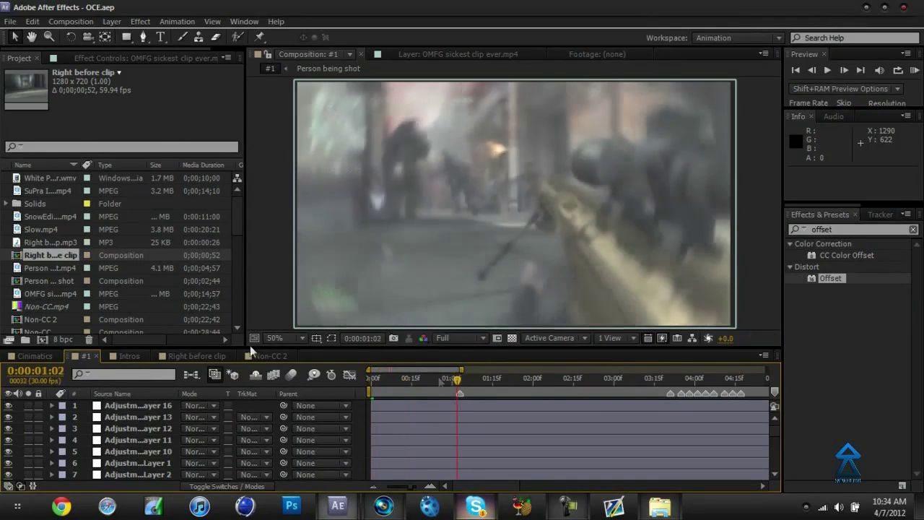
pyautogui.press('Home')
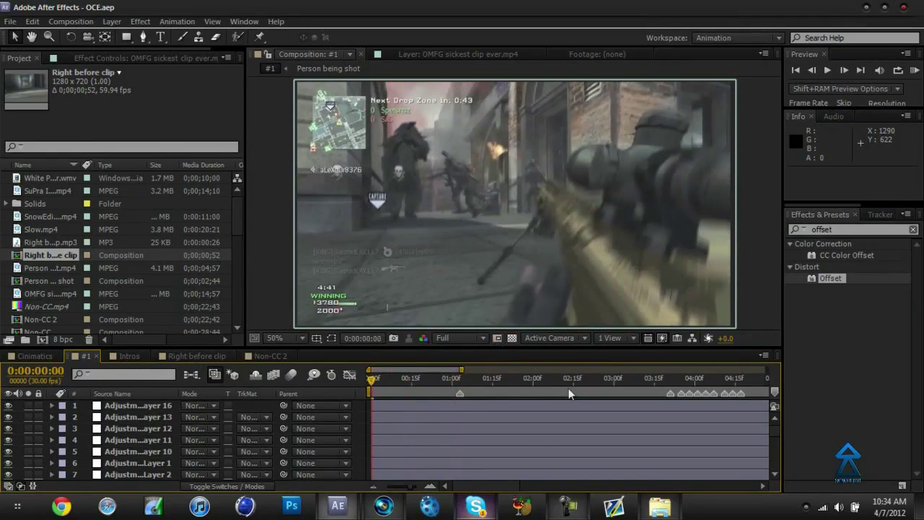
pyautogui.scroll(-5, 559, 430)
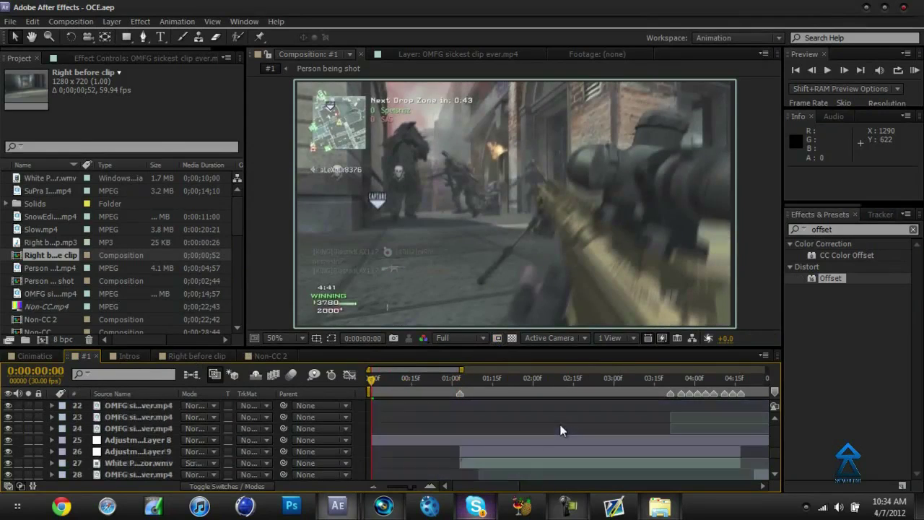
# Step: Switch to Chrome and open the video OverEdit #1(Read Description) from the YouTube channel's Video Manager
pyautogui.click(866, 7)
pyautogui.click(62, 506)
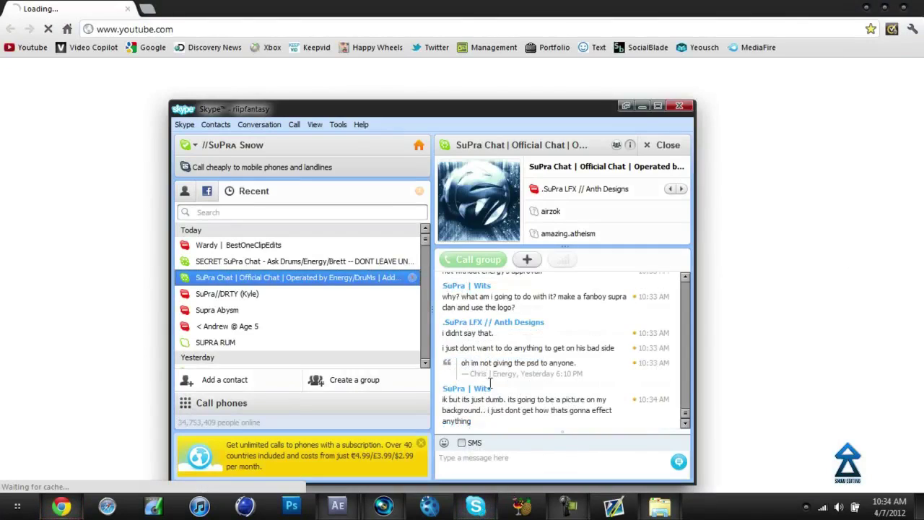
pyautogui.click(476, 505)
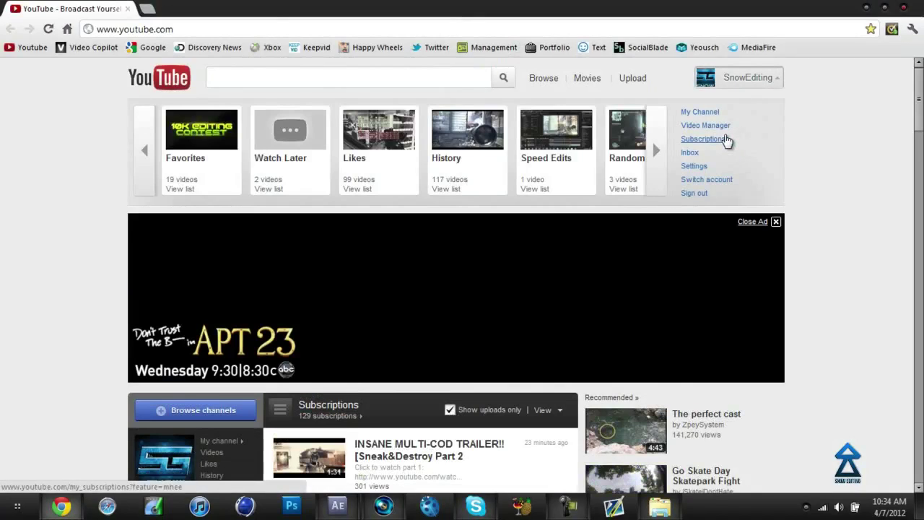
pyautogui.click(726, 127)
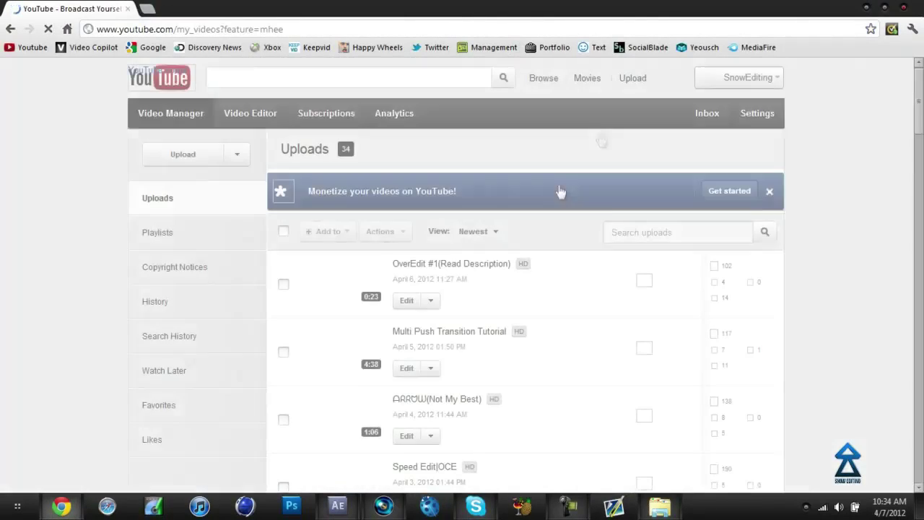
pyautogui.click(474, 271)
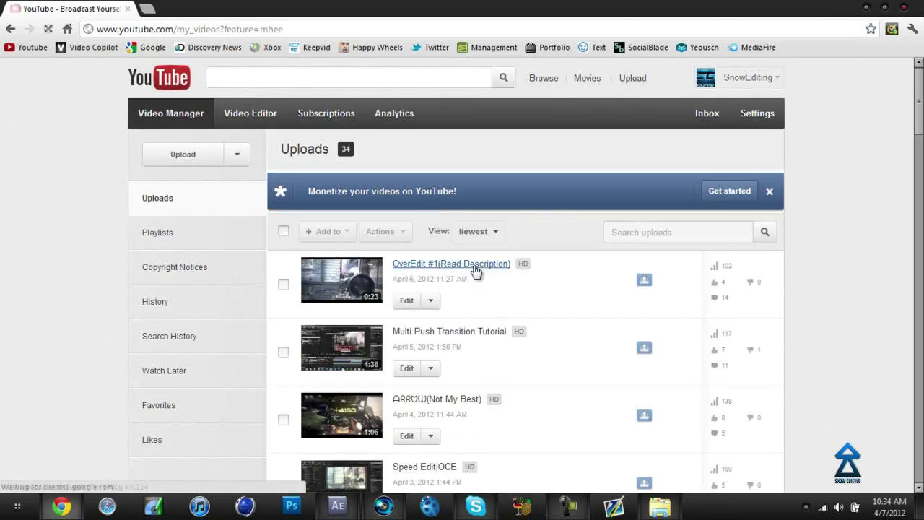
# Step: Watch the edited gameplay section of the video from about 0:07, pausing and resuming playback
pyautogui.scroll(-4, 459, 282)
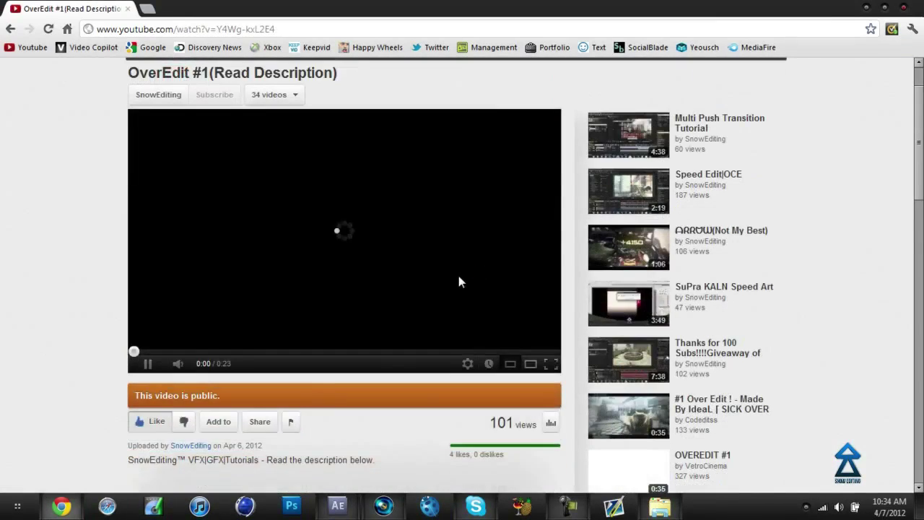
pyautogui.scroll(4, 458, 282)
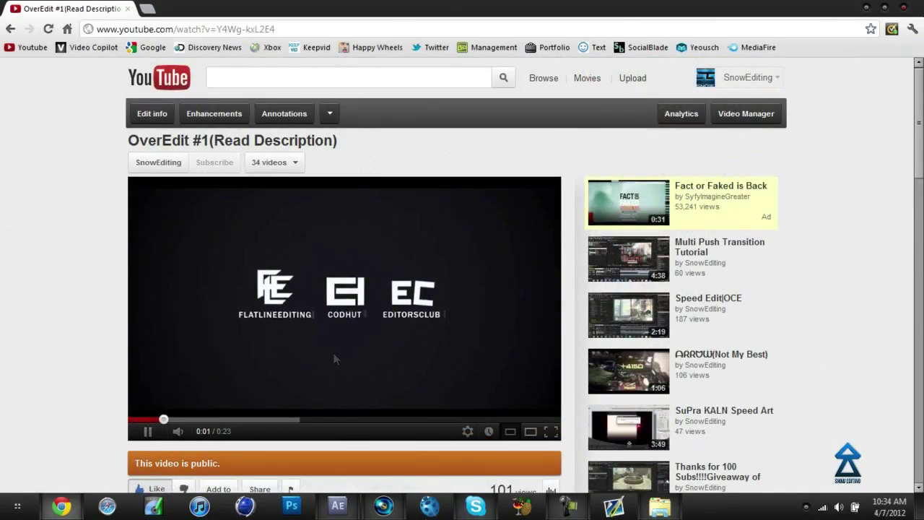
pyautogui.click(285, 419)
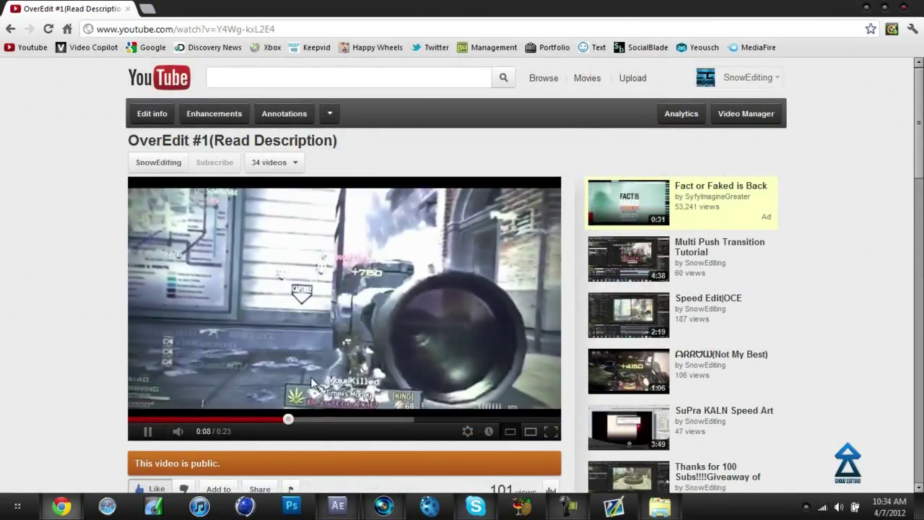
pyautogui.click(258, 419)
pyautogui.click(273, 318)
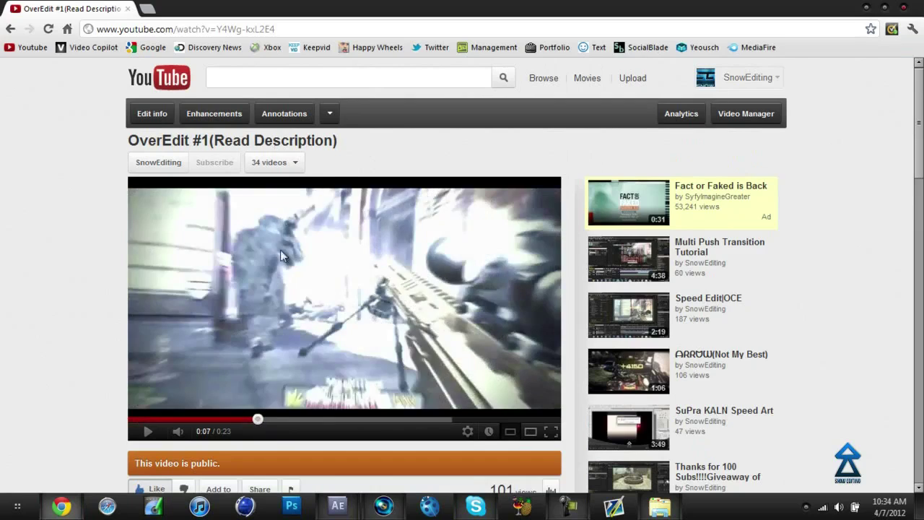
pyautogui.click(291, 270)
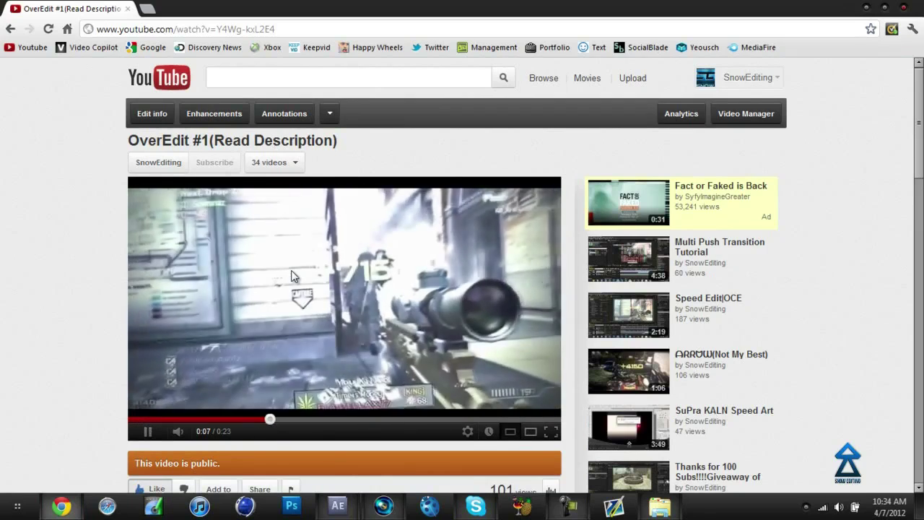
pyautogui.click(291, 270)
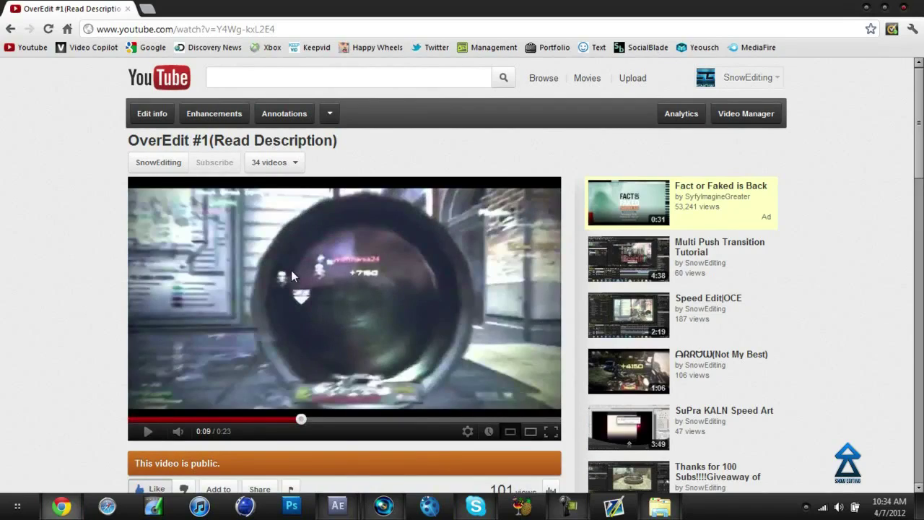
pyautogui.click(291, 270)
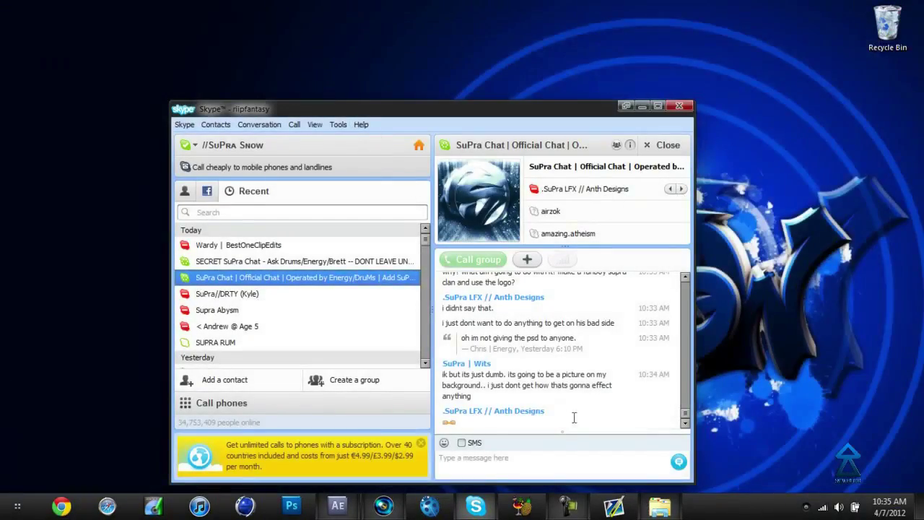
# Step: Switch back to After Effects, zoom the #1 timeline out to its full duration and review all its layers
pyautogui.click(337, 506)
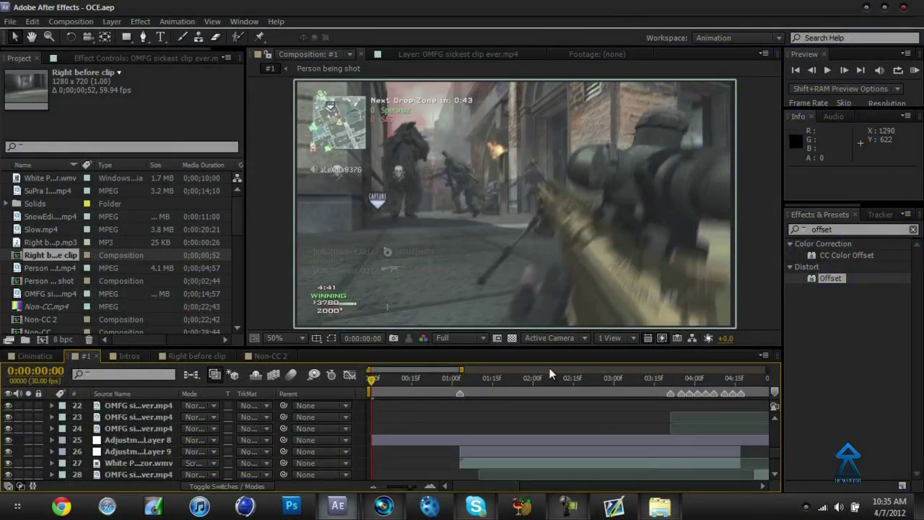
pyautogui.scroll(7, 454, 413)
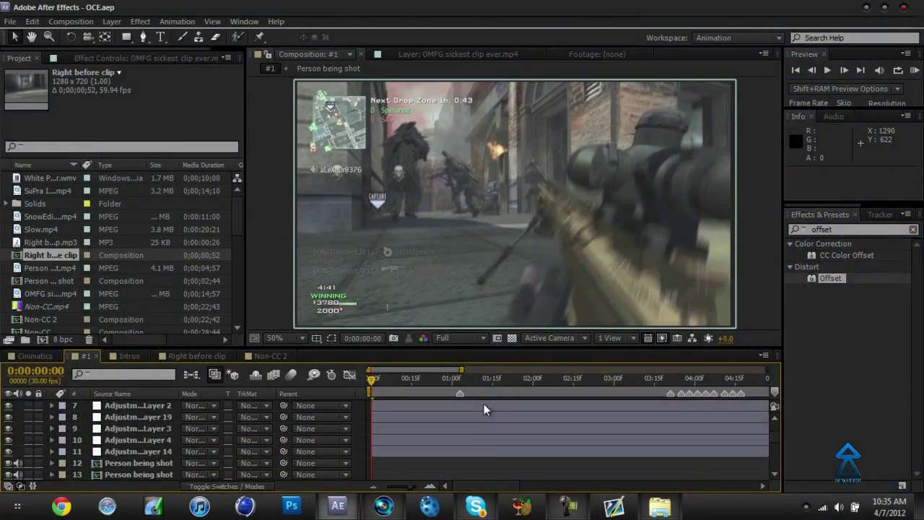
pyautogui.moveTo(399, 487); pyautogui.dragTo(373, 487)
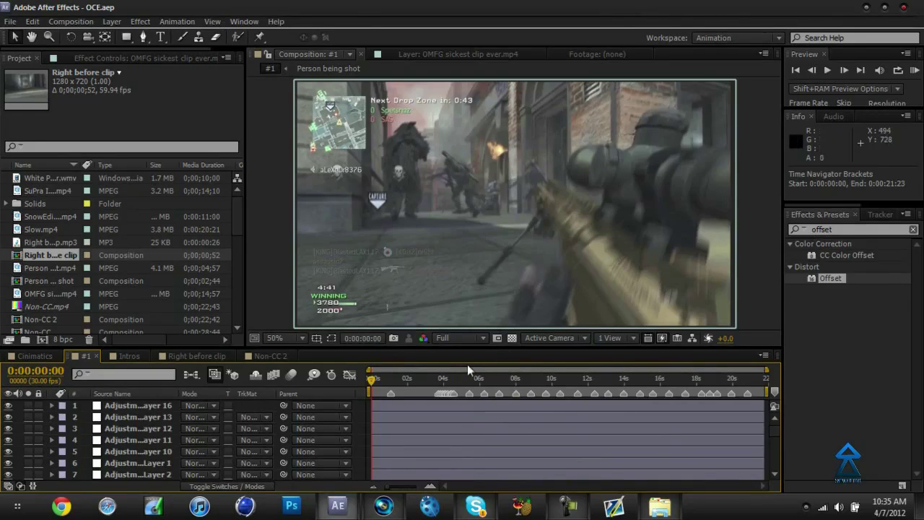
pyautogui.scroll(-10, 444, 376)
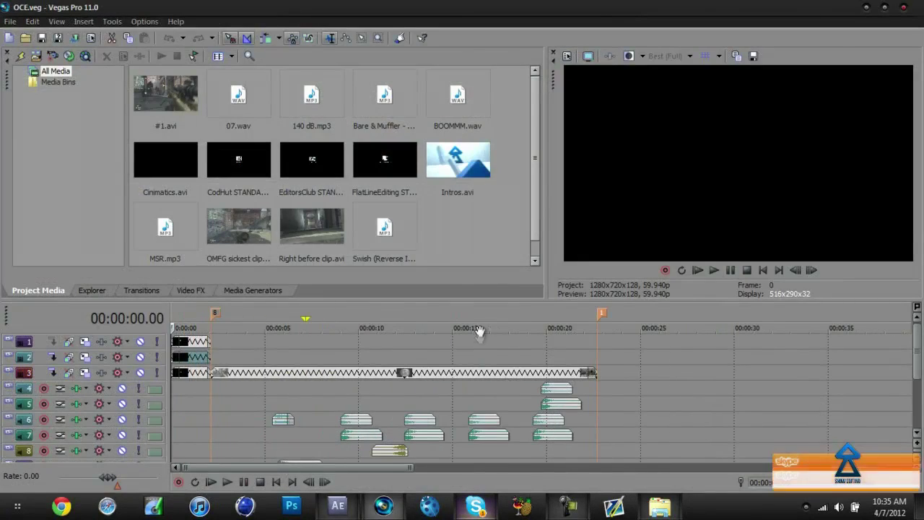
# Step: Switch to Vegas Pro and examine the clips and audio tracks of OCE.veg, returning the cursor to the project start
pyautogui.moveTo(904, 351); pyautogui.dragTo(912, 349)
pyautogui.scroll(-3, 893, 349)
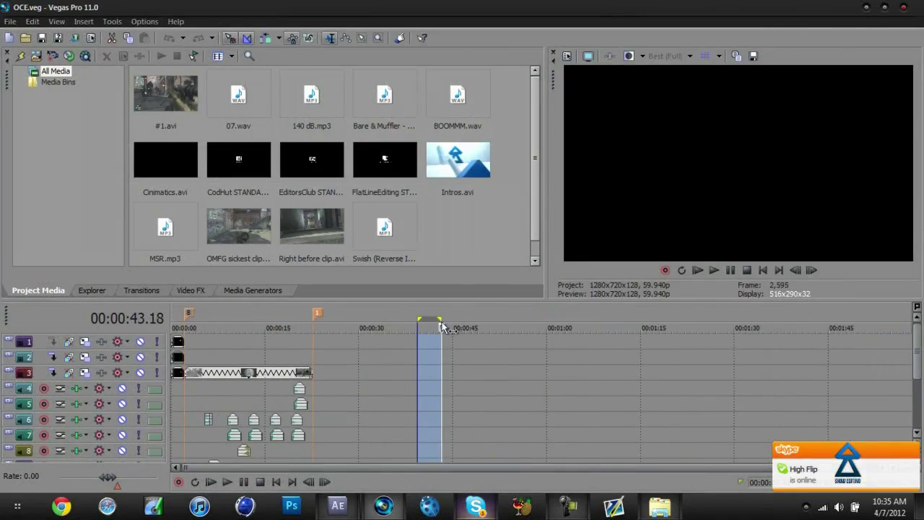
pyautogui.moveTo(429, 319)
pyautogui.mouseDown()
pyautogui.moveTo(406, 319)
pyautogui.moveTo(417, 320)
pyautogui.mouseUp()
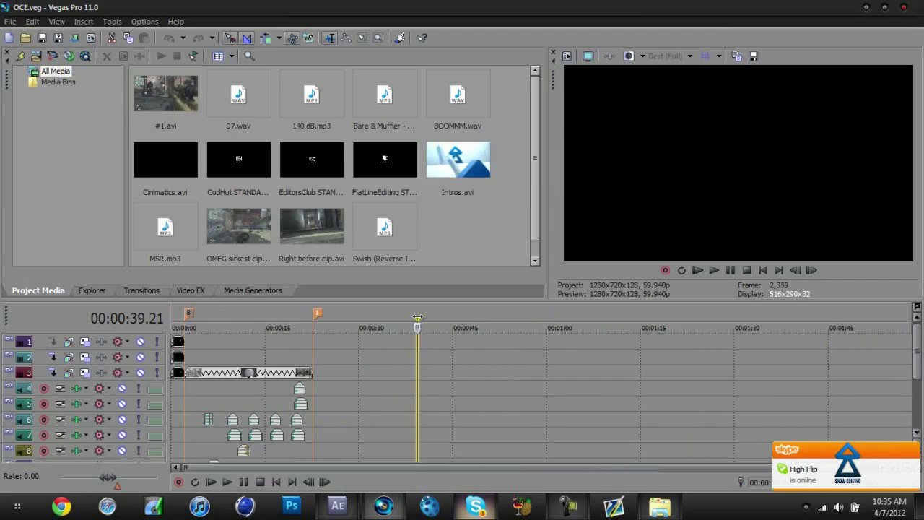
pyautogui.click(278, 481)
pyautogui.scroll(3, 356, 412)
pyautogui.moveTo(917, 353)
pyautogui.mouseDown()
pyautogui.moveTo(917, 397)
pyautogui.moveTo(917, 339)
pyautogui.mouseUp()
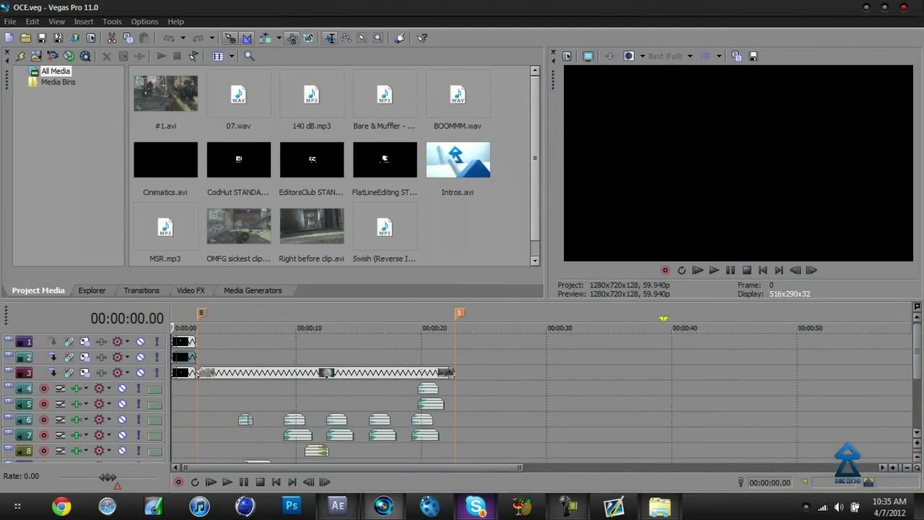
# Step: Return to After Effects, reveal the keyframed properties of all layers in #1 and enlarge the timeline to nearly full height
pyautogui.hotkey('alt', 'Tab')
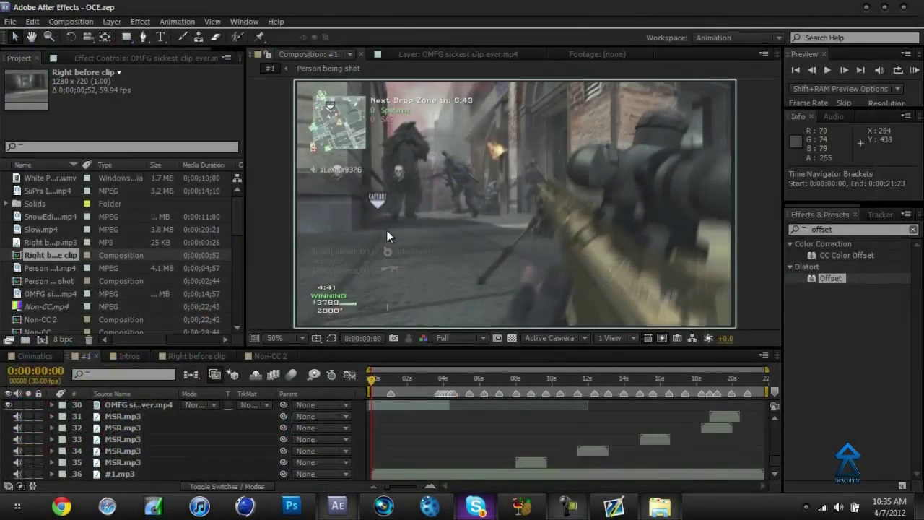
pyautogui.click(490, 439)
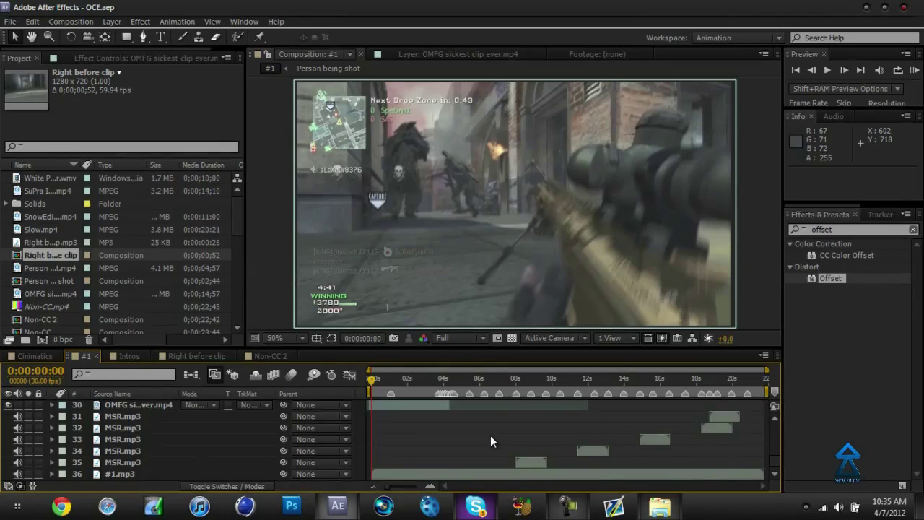
pyautogui.press('u')
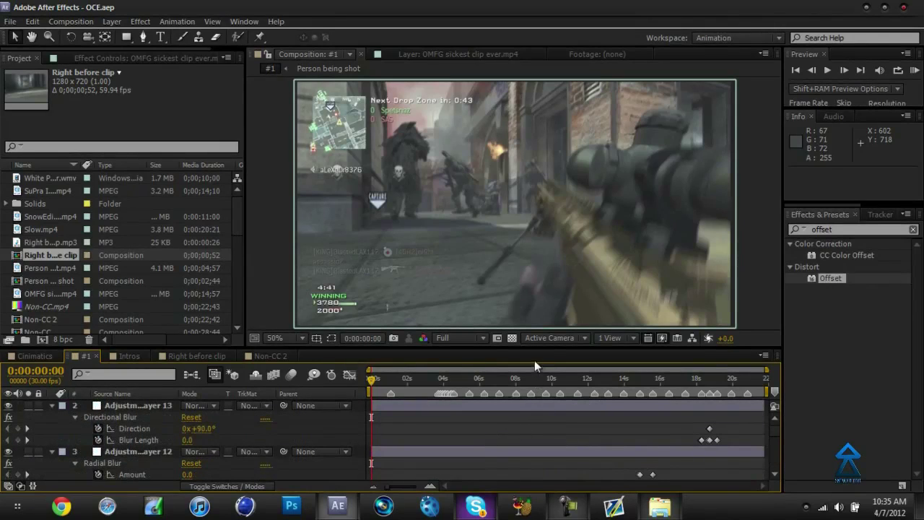
pyautogui.moveTo(534, 351); pyautogui.dragTo(493, 69)
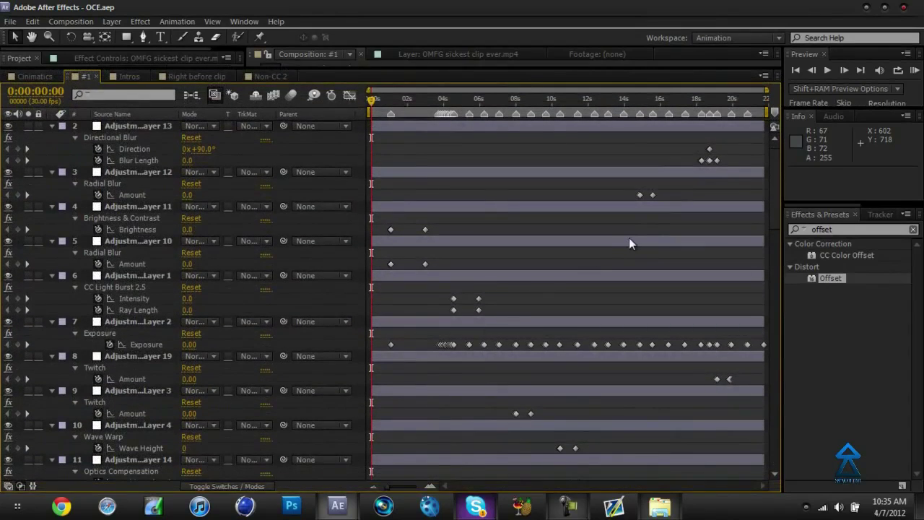
# Step: Examine the effect, scale, rotation and Twixtor speed keyframes across all layers of composition #1
pyautogui.scroll(-5, 649, 245)
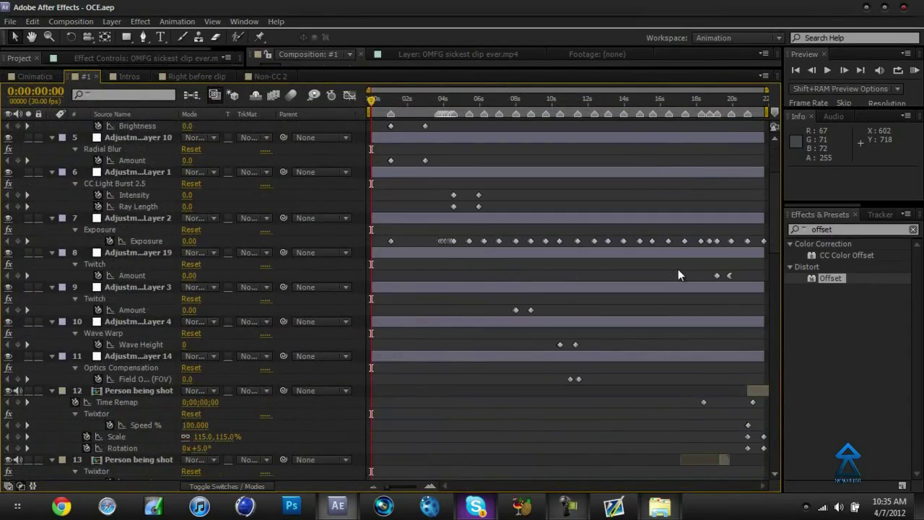
pyautogui.scroll(-15, 678, 269)
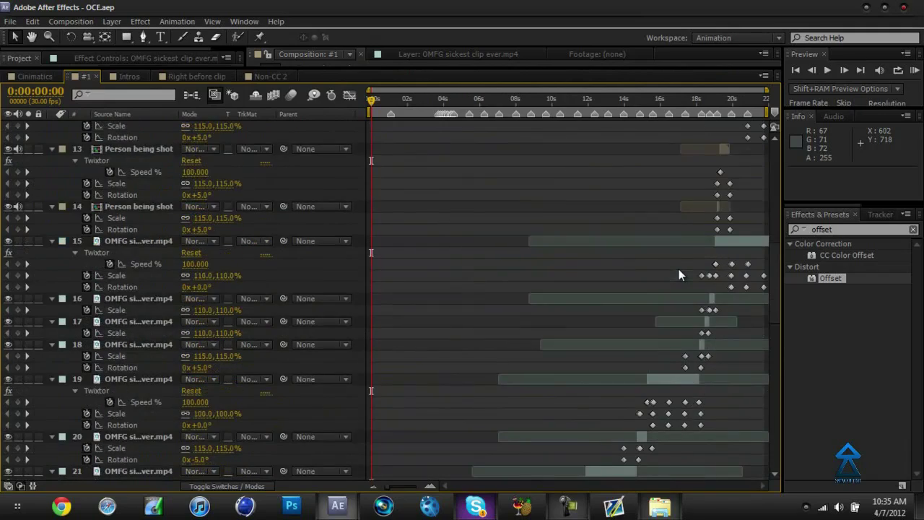
pyautogui.scroll(-15, 678, 269)
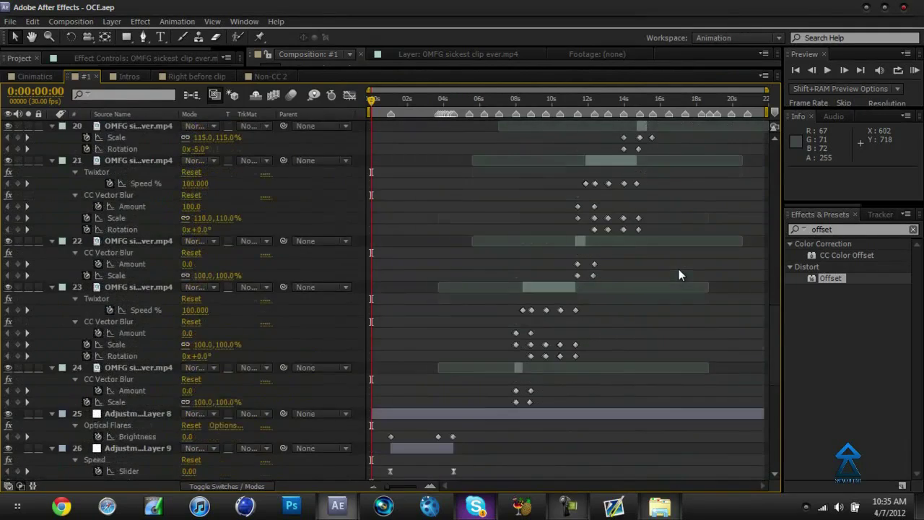
pyautogui.scroll(-15, 679, 271)
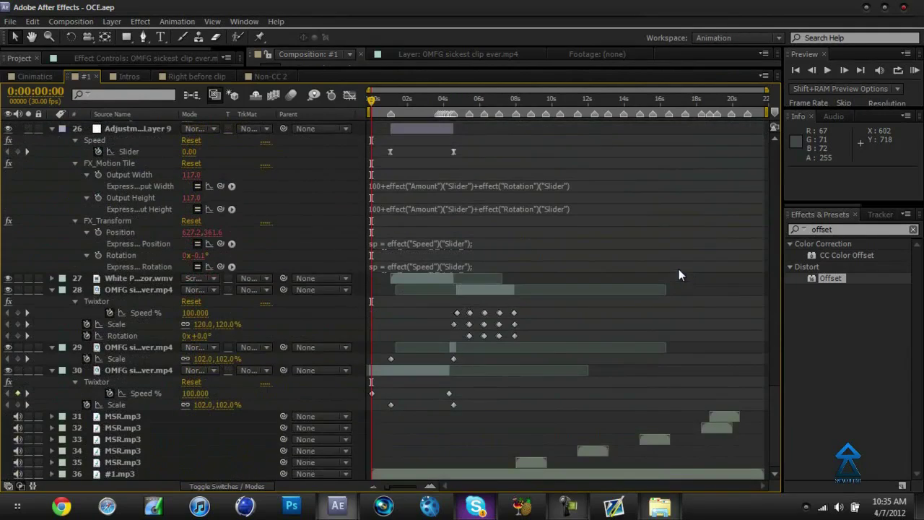
pyautogui.scroll(15, 655, 355)
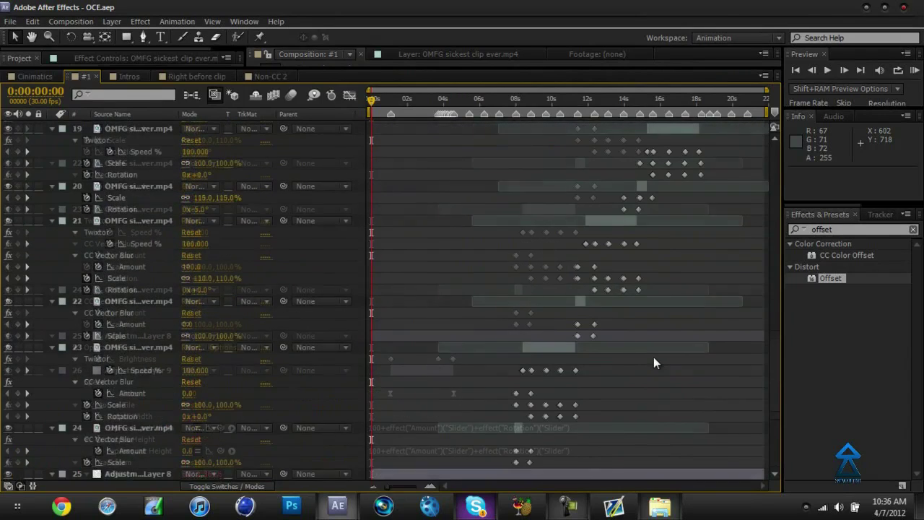
pyautogui.scroll(20, 654, 359)
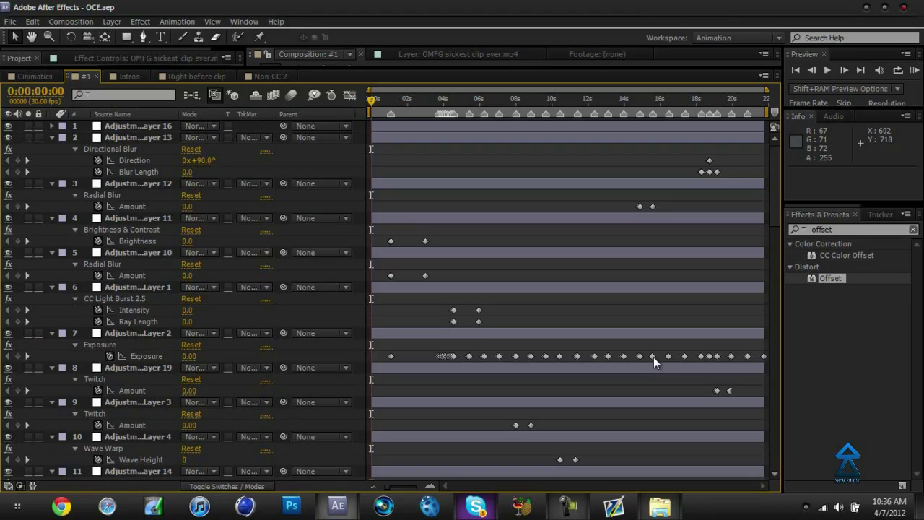
# Step: Collapse the keyframed properties of all layers and shrink the timeline back to its original height
pyautogui.press('u')
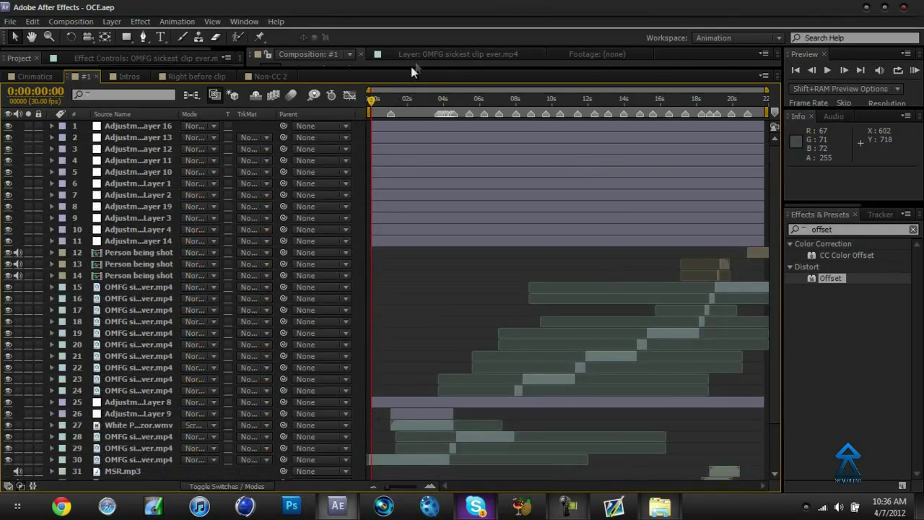
pyautogui.press('`')
pyautogui.moveTo(457, 299); pyautogui.dragTo(454, 349)
# Step: Look through the project items and inspect the details of CoDHut Intro - Sponsor.mp4 and 2010 FLE INTRO.mp4
pyautogui.scroll(-2, 159, 195)
pyautogui.scroll(-5, 152, 232)
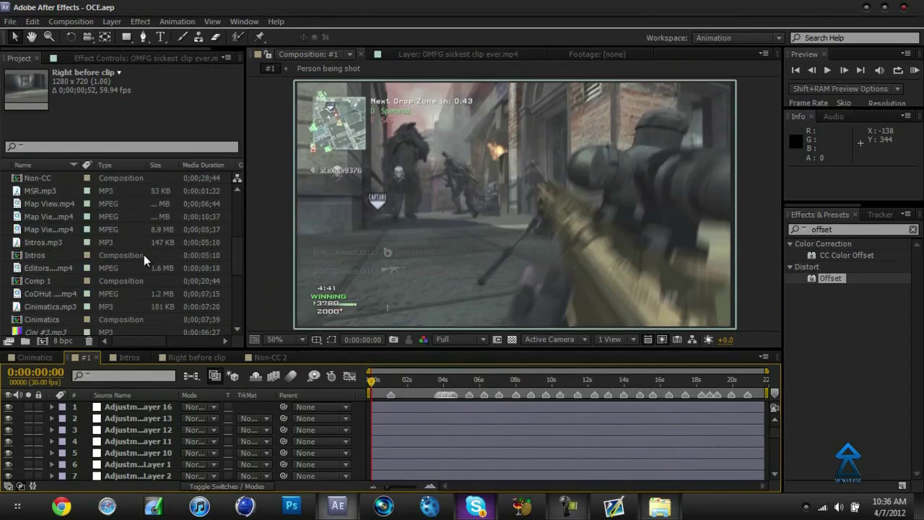
pyautogui.click(58, 296)
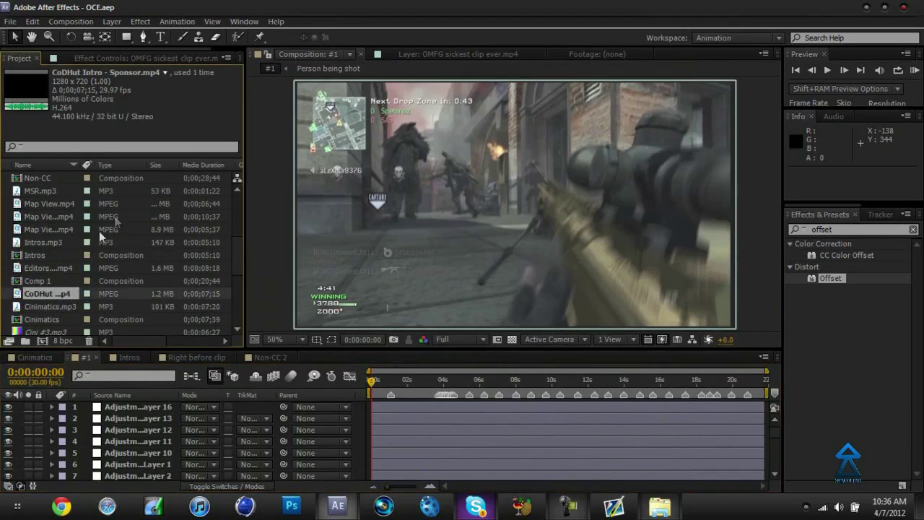
pyautogui.scroll(-6, 85, 284)
pyautogui.click(77, 285)
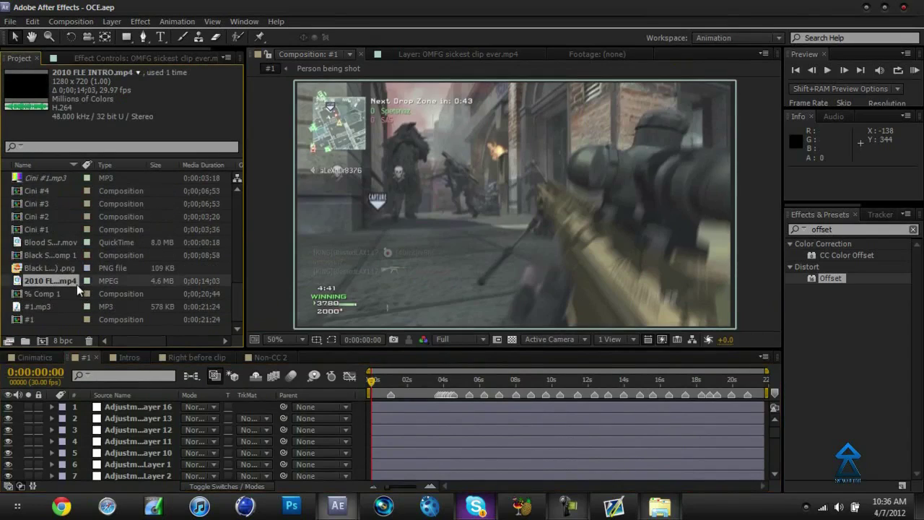
# Step: Create a new composition from the #1.mp3 audio file in the project
pyautogui.click(29, 308)
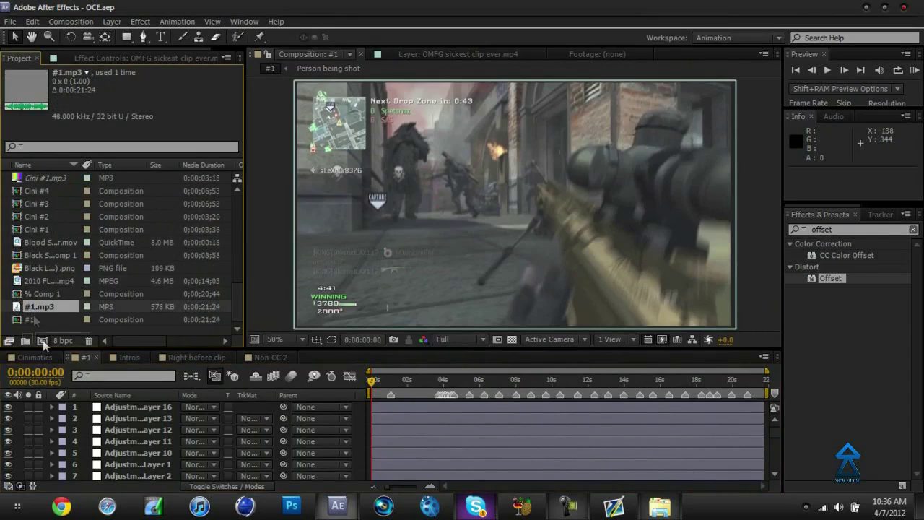
pyautogui.click(42, 340)
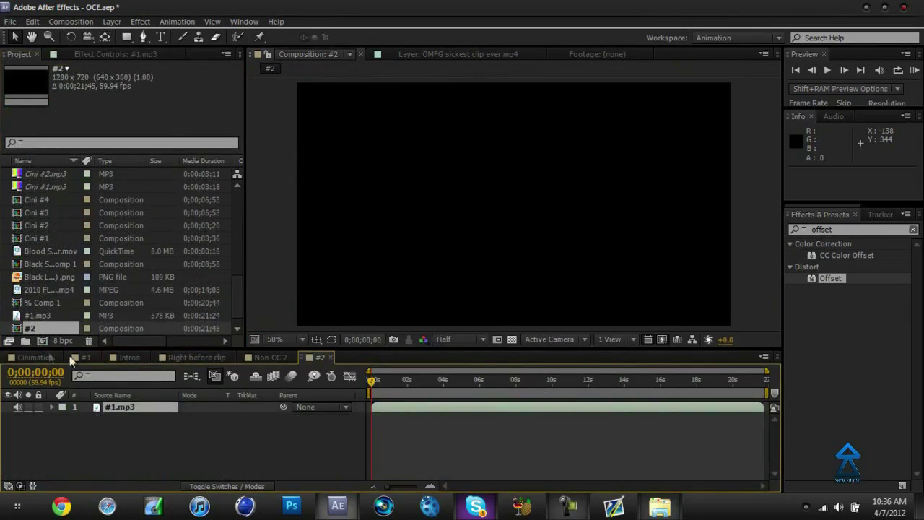
pyautogui.click(644, 451)
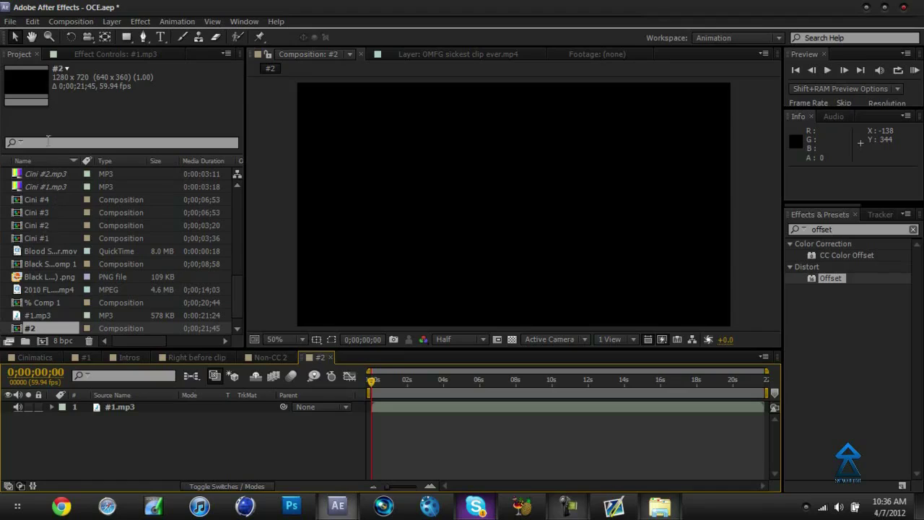
# Step: Look through the project's footage files and select the gameplay clip OMFG sickest clip ever.mp4
pyautogui.scroll(-1, 52, 281)
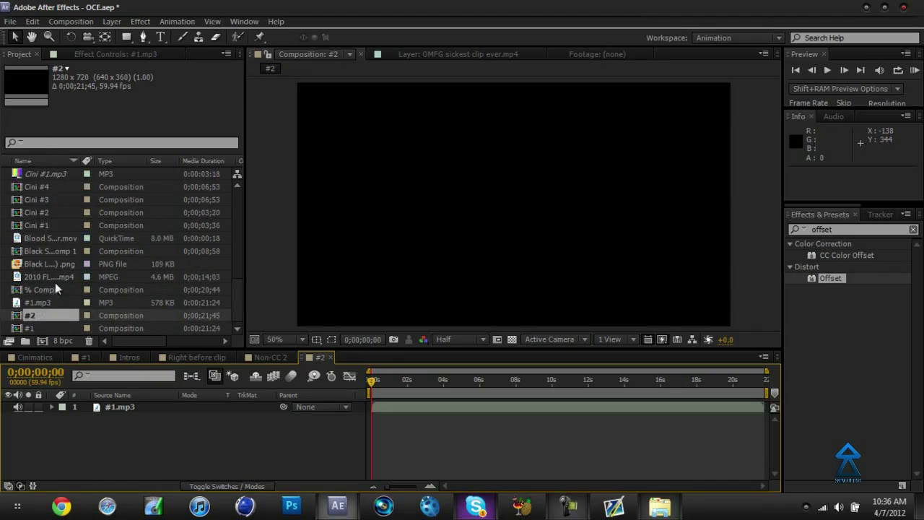
pyautogui.scroll(3, 61, 283)
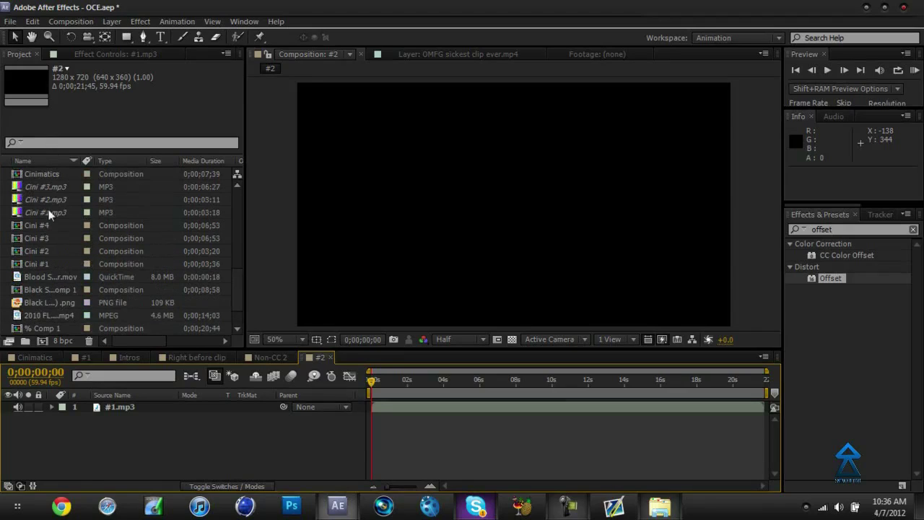
pyautogui.click(63, 314)
pyautogui.scroll(-3, 60, 289)
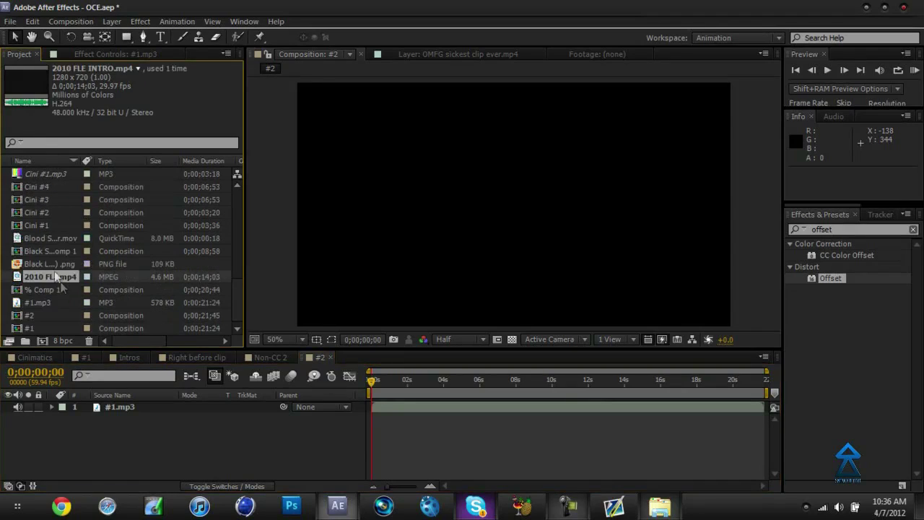
pyautogui.scroll(3, 79, 277)
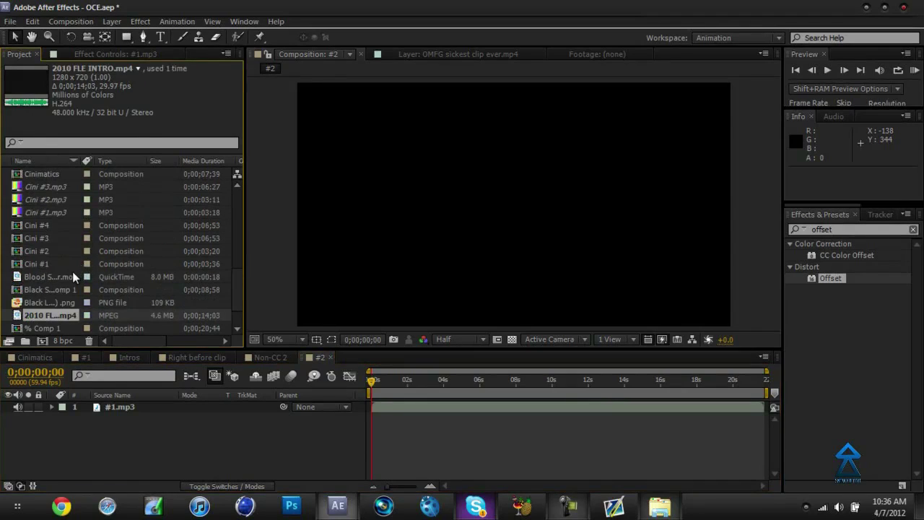
pyautogui.click(72, 274)
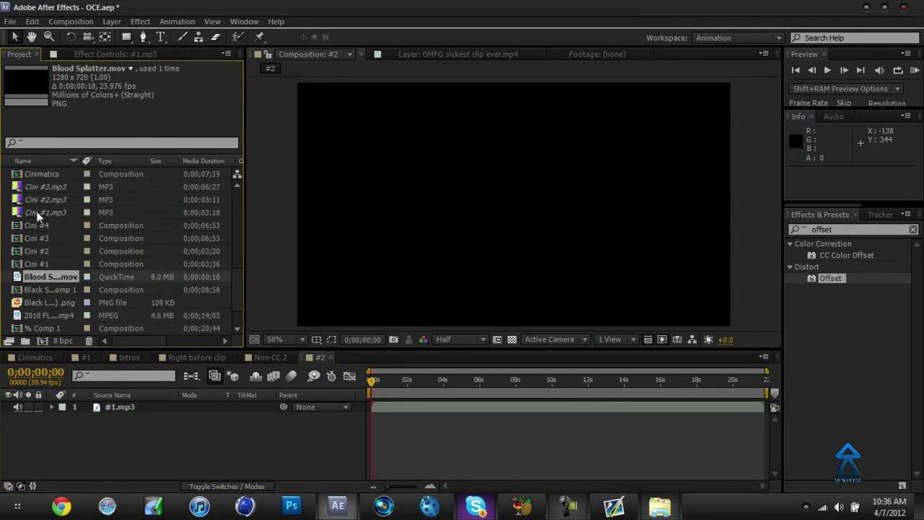
pyautogui.click(65, 303)
pyautogui.click(58, 317)
pyautogui.scroll(-3, 59, 317)
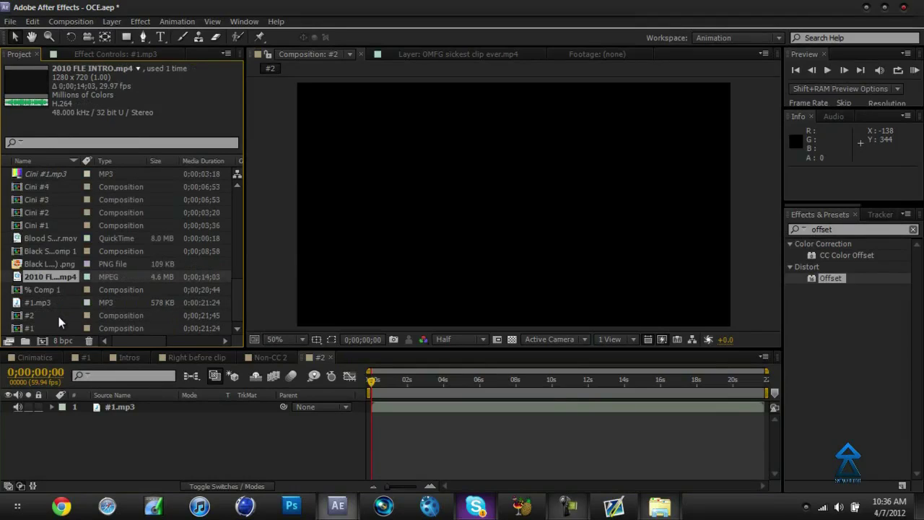
pyautogui.scroll(5, 67, 307)
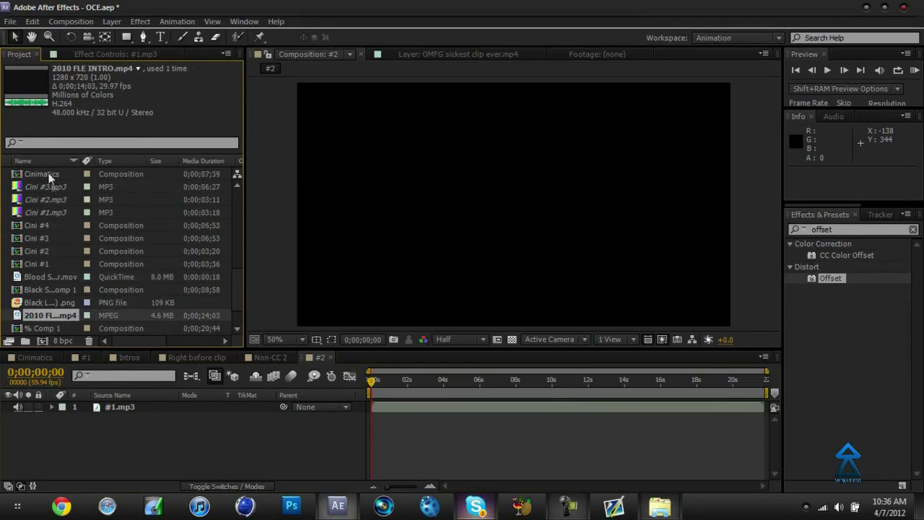
pyautogui.scroll(3, 47, 194)
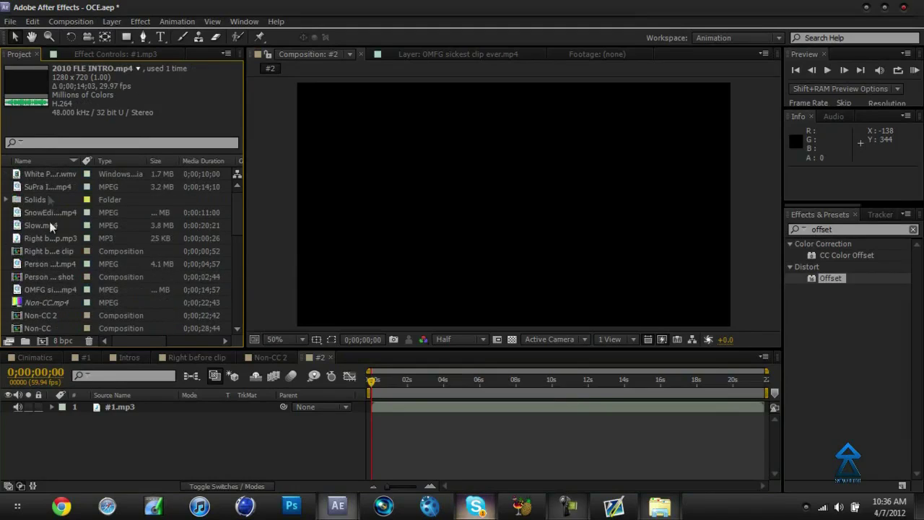
pyautogui.click(18, 291)
pyautogui.moveTo(19, 297); pyautogui.dragTo(39, 288)
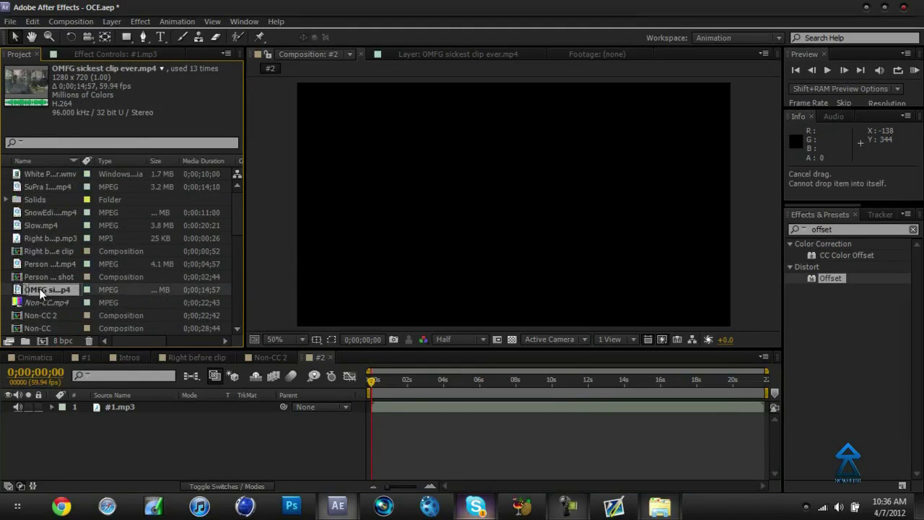
# Step: Reveal the audio waveform of the #1.mp3 layer in composition #2
pyautogui.click(51, 411)
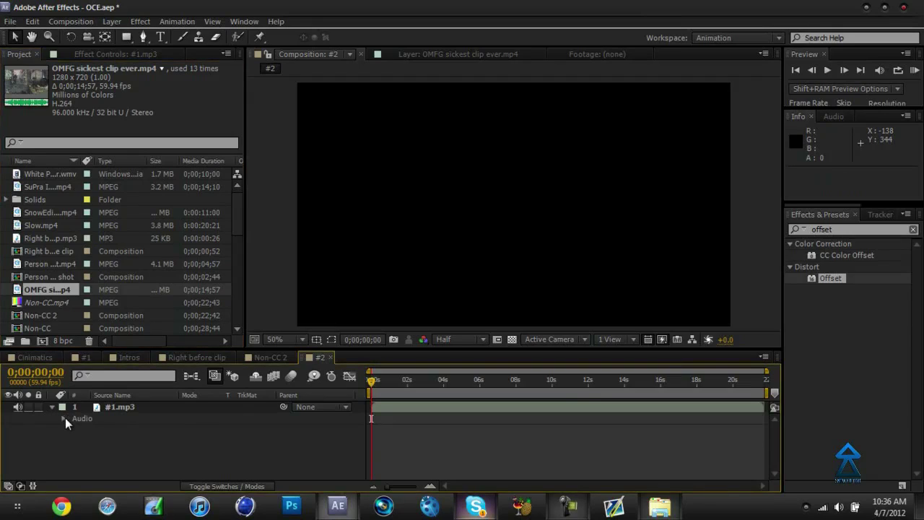
pyautogui.click(64, 418)
pyautogui.click(75, 441)
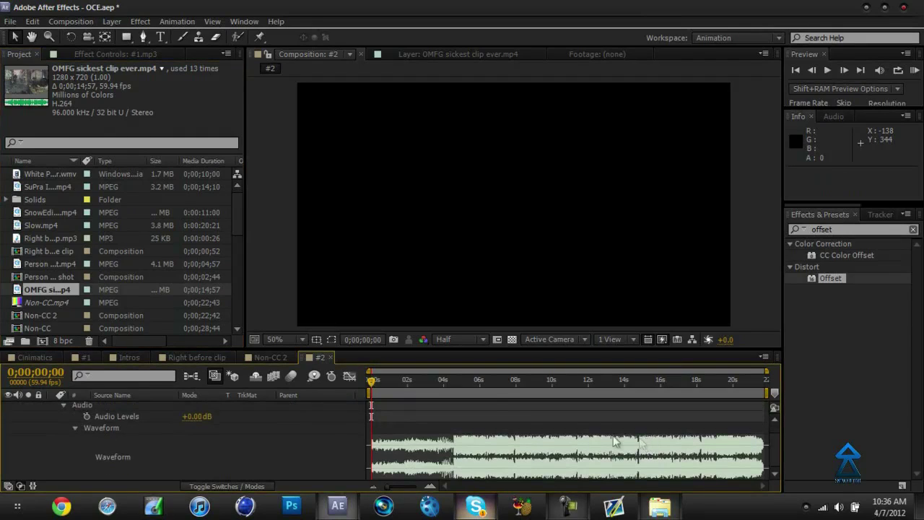
pyautogui.scroll(-1, 678, 395)
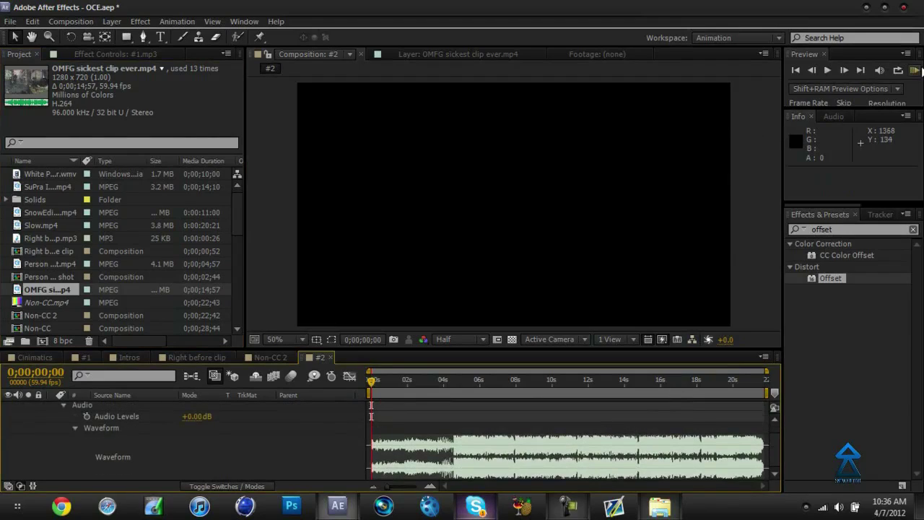
# Step: Set the work area of #2 to start at 0;00;04;14, just before the waveform gets loud
pyautogui.click(916, 70)
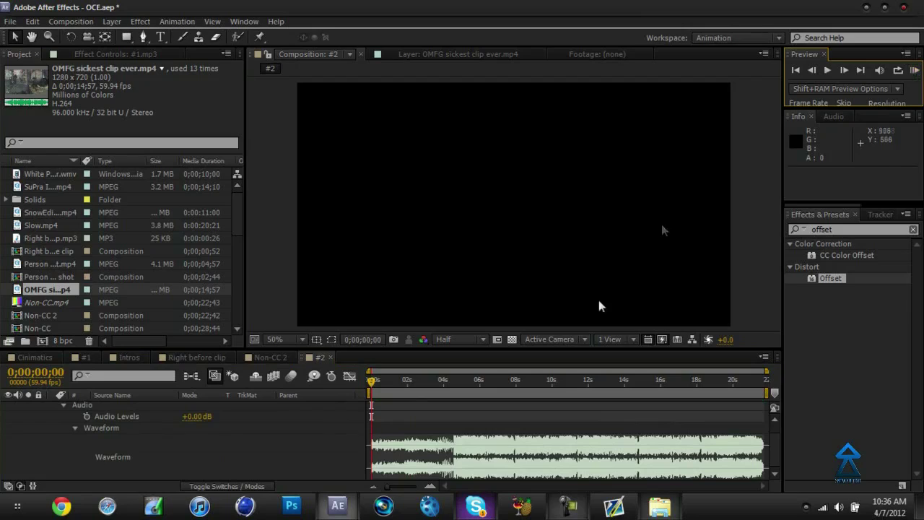
pyautogui.click(390, 486)
pyautogui.click(394, 491)
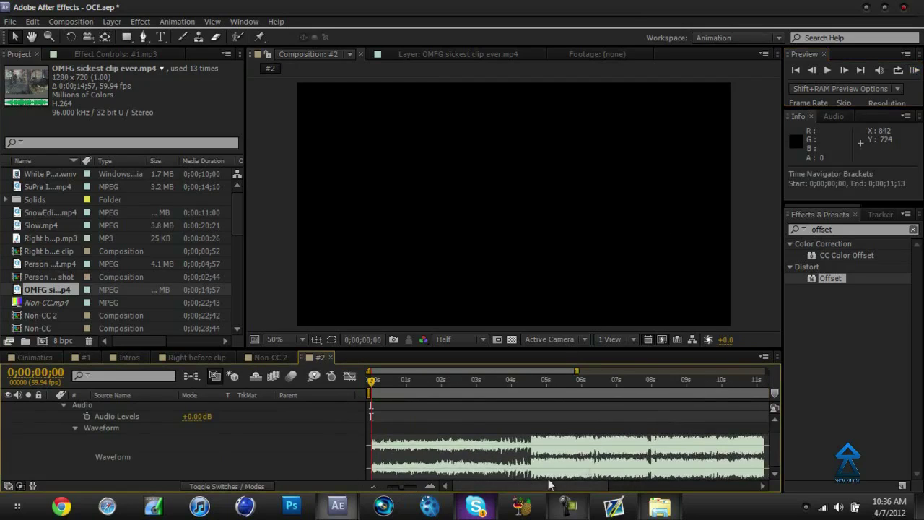
pyautogui.click(409, 487)
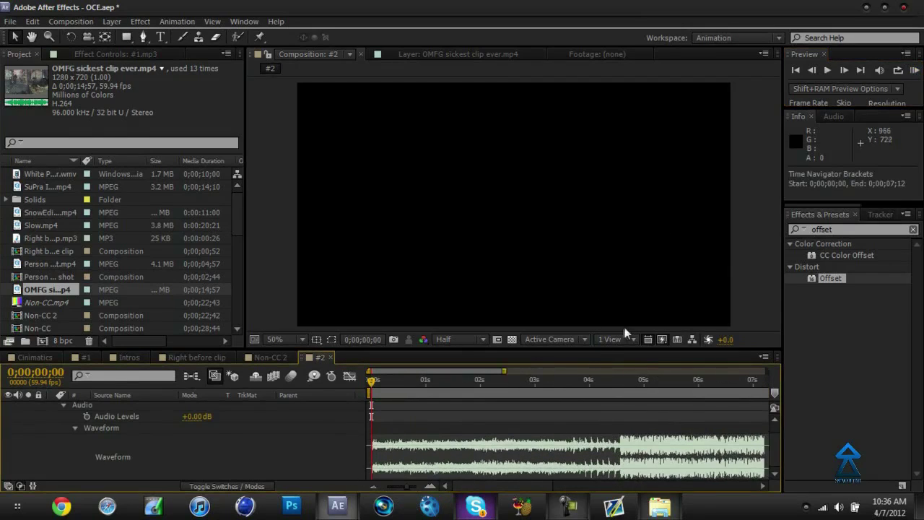
pyautogui.click(767, 484)
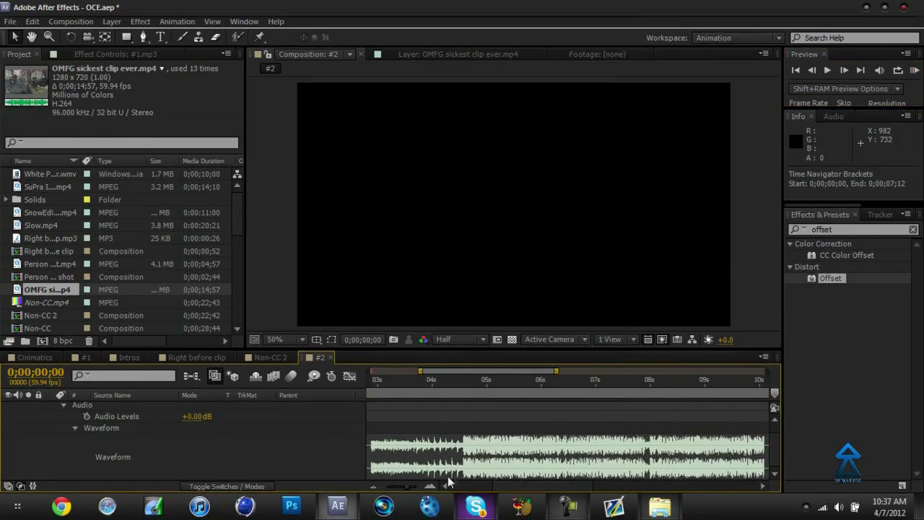
pyautogui.moveTo(409, 486); pyautogui.dragTo(374, 486)
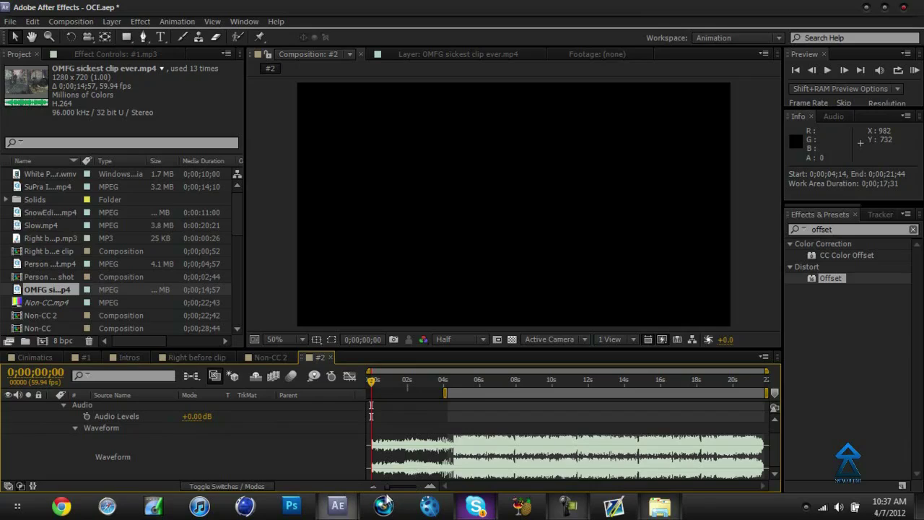
pyautogui.moveTo(397, 489); pyautogui.dragTo(406, 489)
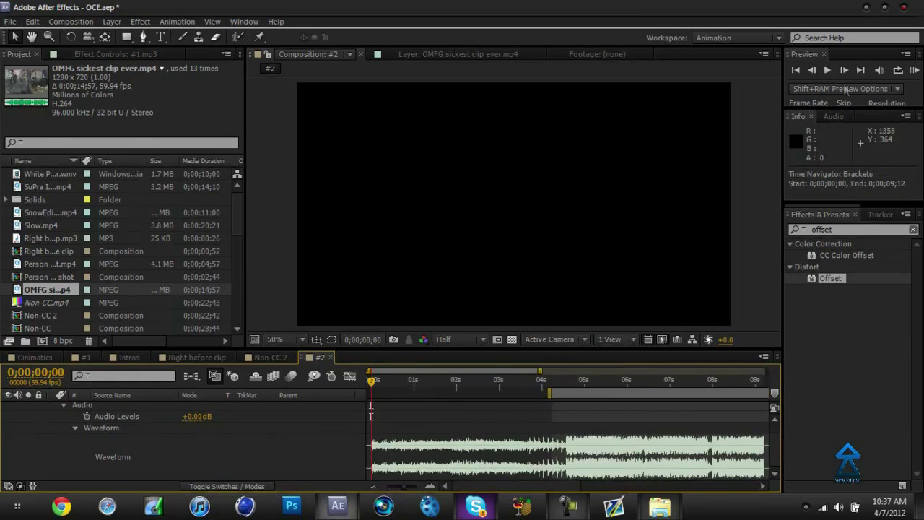
# Step: RAM-preview the audio and add composition markers on the beats at 0;00;05;24 and 0;00;04;32
pyautogui.click(913, 72)
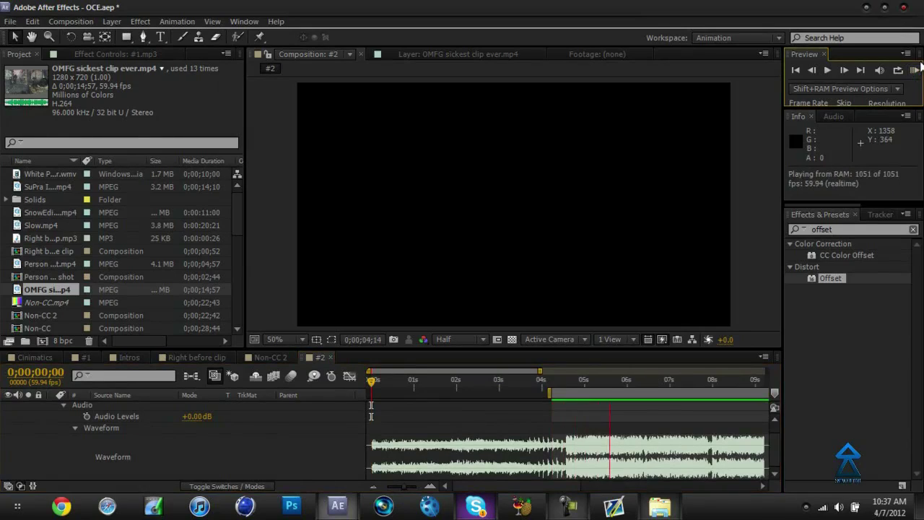
pyautogui.moveTo(608, 384); pyautogui.dragTo(601, 388)
pyautogui.click(601, 387)
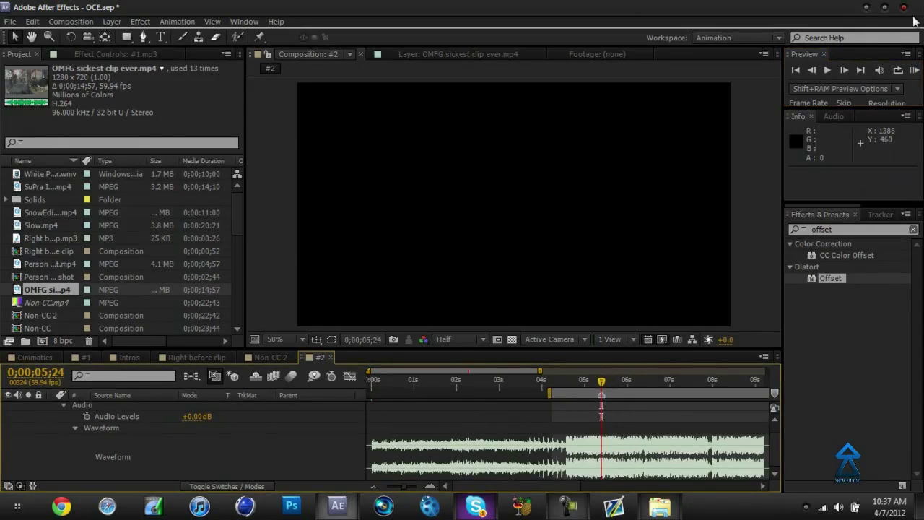
pyautogui.click(564, 381)
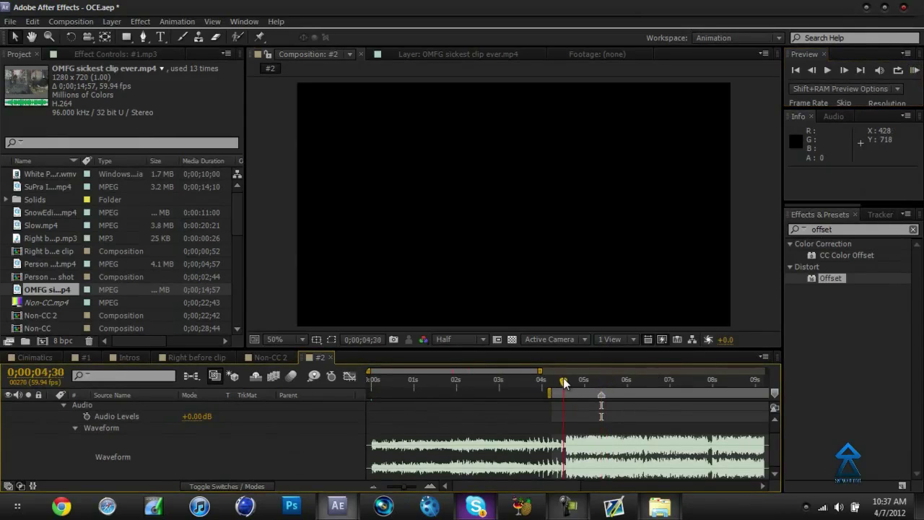
pyautogui.moveTo(569, 382); pyautogui.dragTo(565, 382)
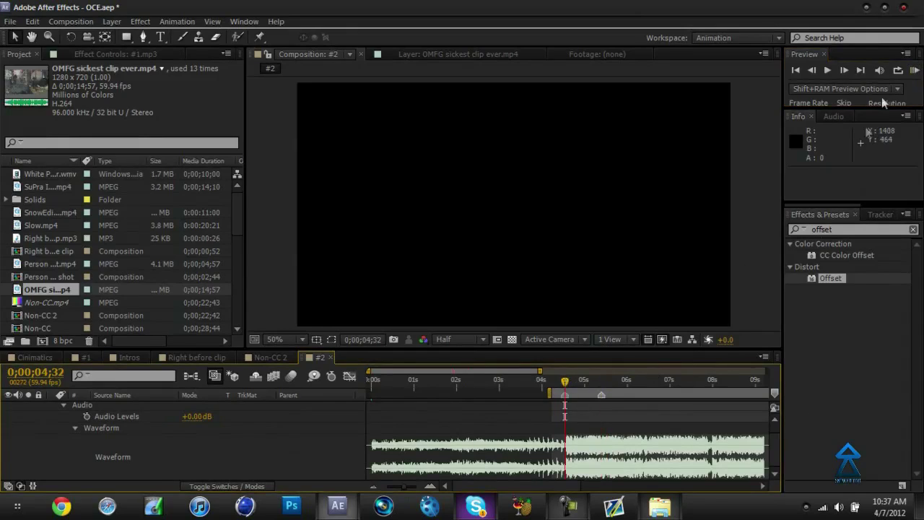
# Step: Replay the audio, shift the work area start to 0;00;04;06 and add a beat marker at 0;00;06;18
pyautogui.click(915, 71)
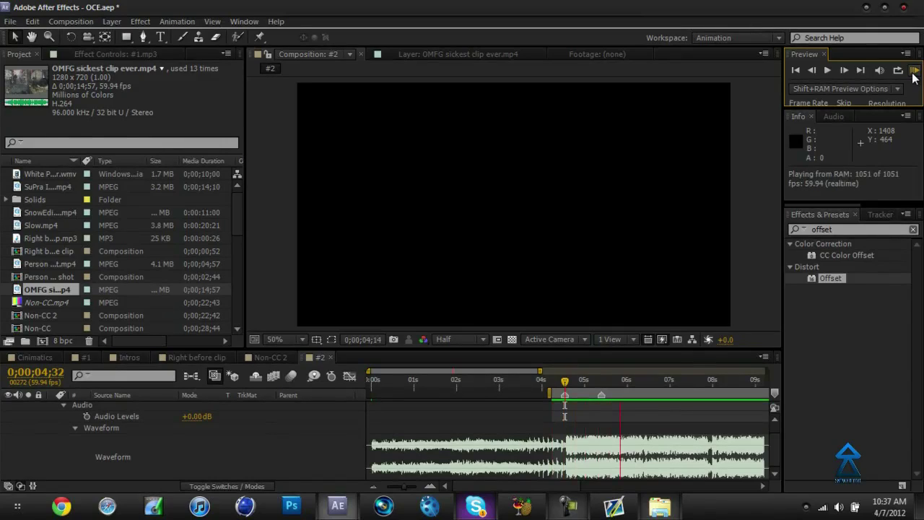
pyautogui.click(880, 84)
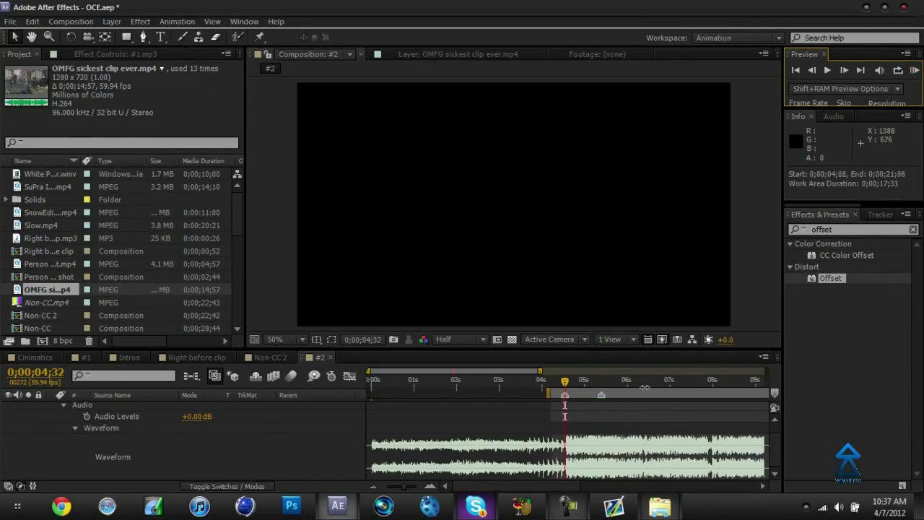
pyautogui.click(641, 381)
pyautogui.moveTo(640, 381); pyautogui.dragTo(640, 381)
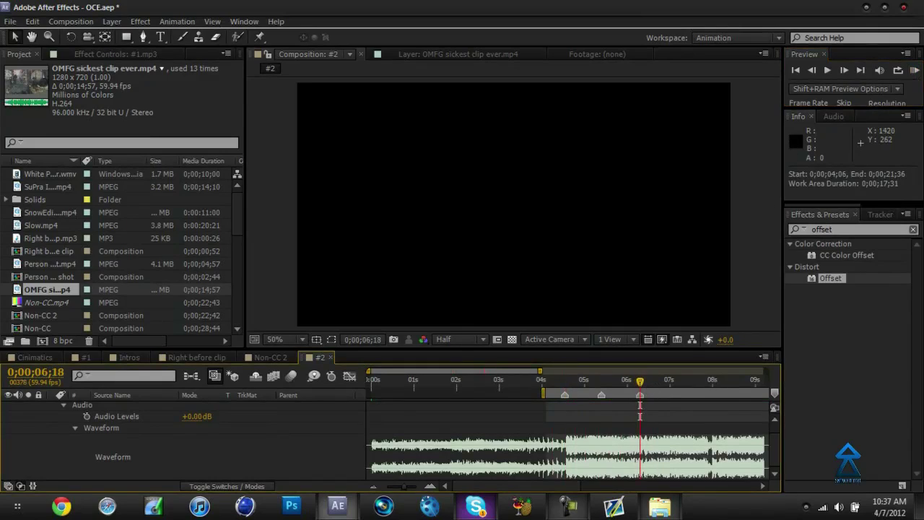
# Step: Add composition markers on the following beats at 0;00;07;04 and 0;00;08;00, listening to the audio preview to check the timing
pyautogui.click(914, 71)
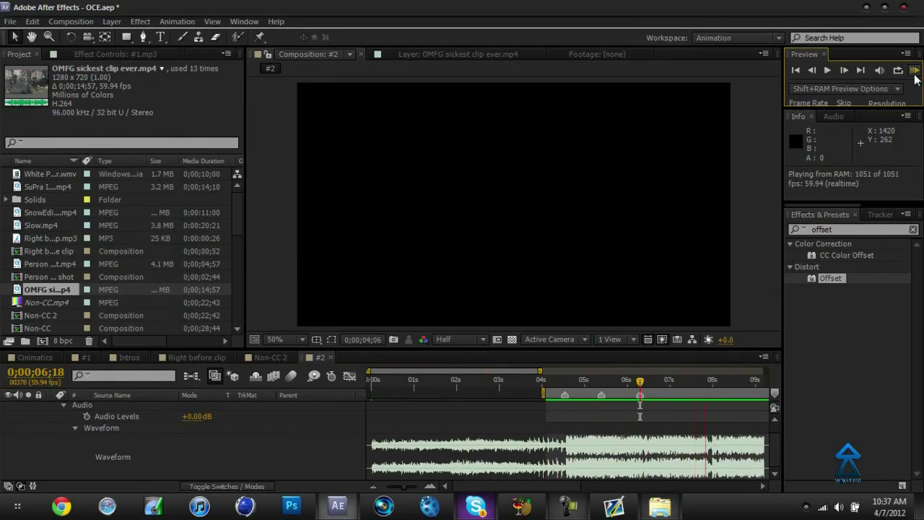
pyautogui.click(914, 74)
pyautogui.moveTo(696, 380); pyautogui.dragTo(672, 388)
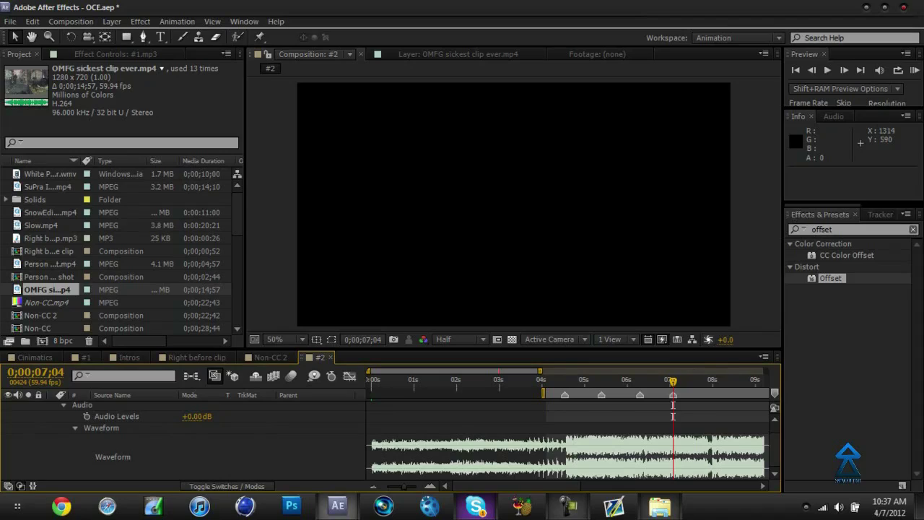
pyautogui.moveTo(699, 390); pyautogui.dragTo(713, 383)
pyautogui.click(916, 70)
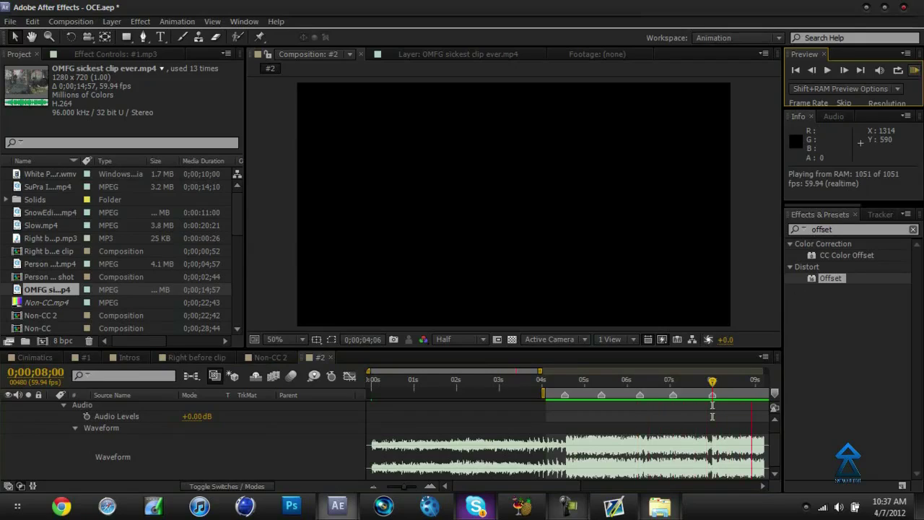
pyautogui.click(729, 257)
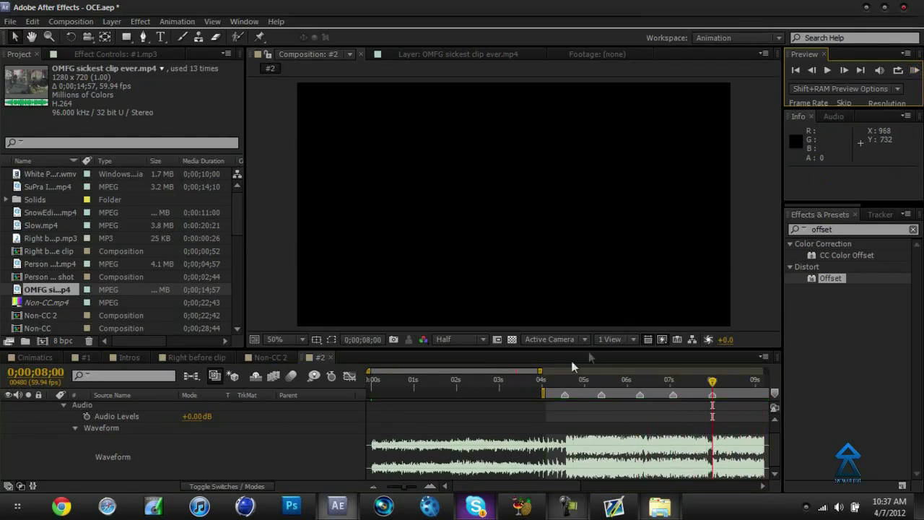
# Step: Extend the work area back to 0;00;00;00 and move the playhead onto the first marker at 0;00;04;32
pyautogui.moveTo(543, 390); pyautogui.dragTo(369, 390)
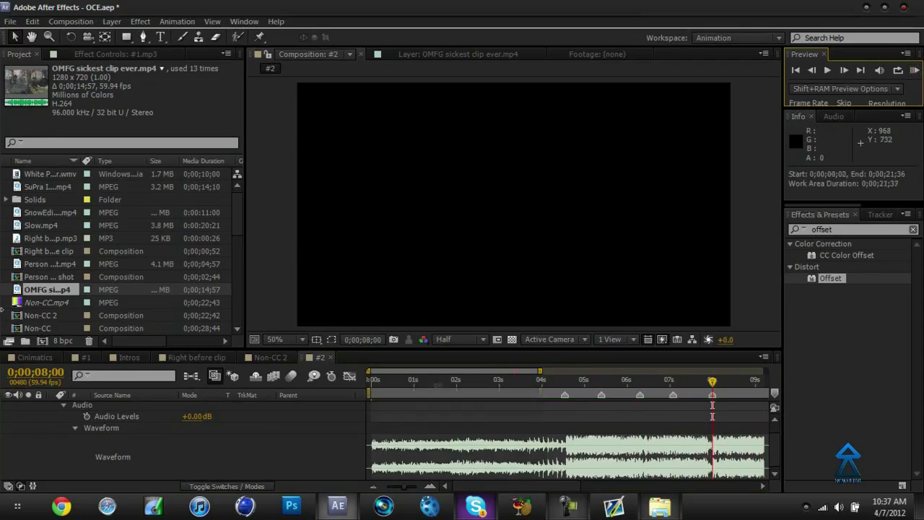
pyautogui.click(560, 382)
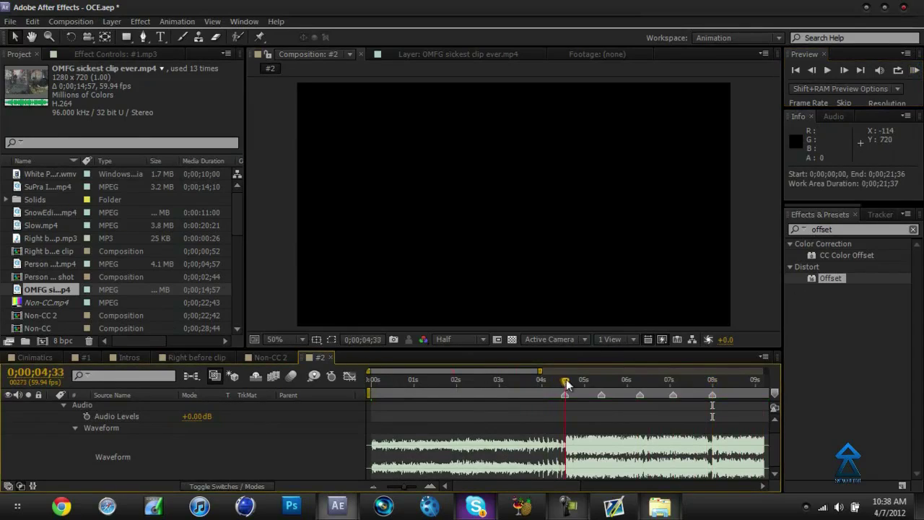
pyautogui.click(811, 71)
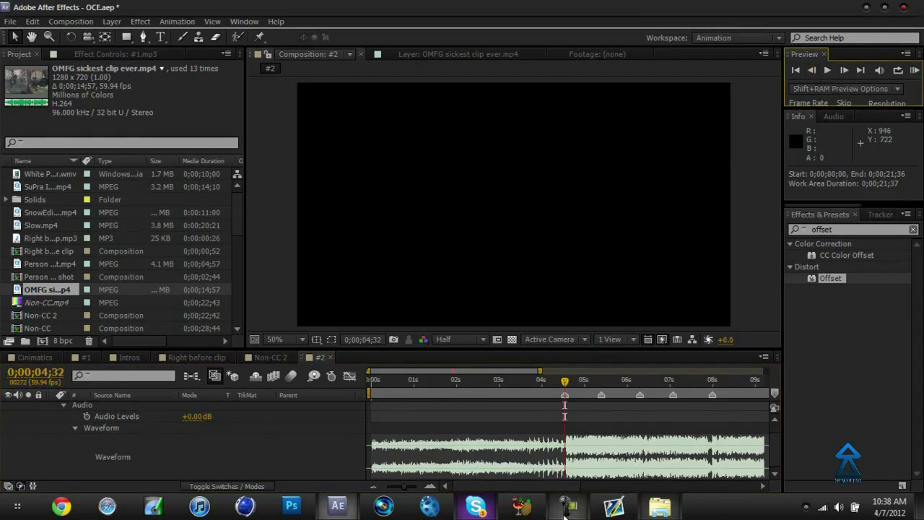
# Step: Add OMFG sickest clip ever.mp4 above the music layer and slide it along the timeline to start at 0;00;00;16
pyautogui.scroll(1, 606, 465)
pyautogui.moveTo(61, 292); pyautogui.dragTo(143, 404)
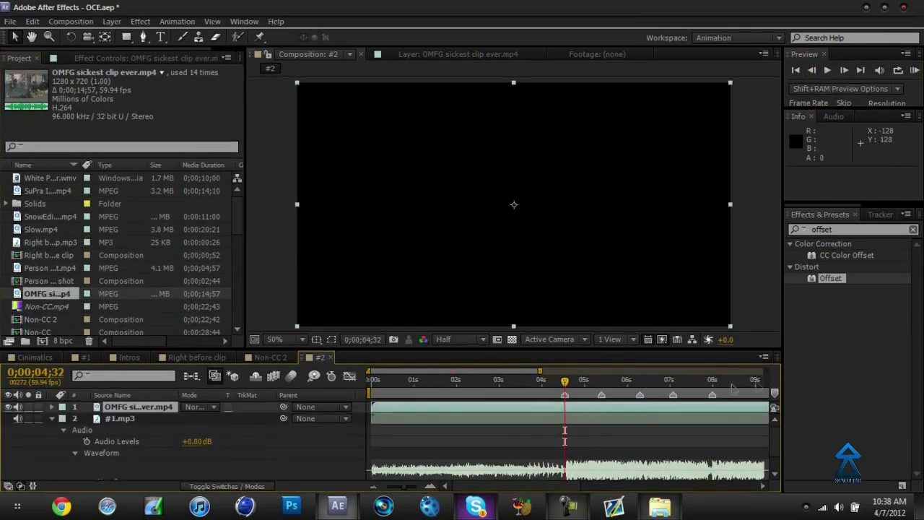
pyautogui.moveTo(760, 406); pyautogui.dragTo(771, 408)
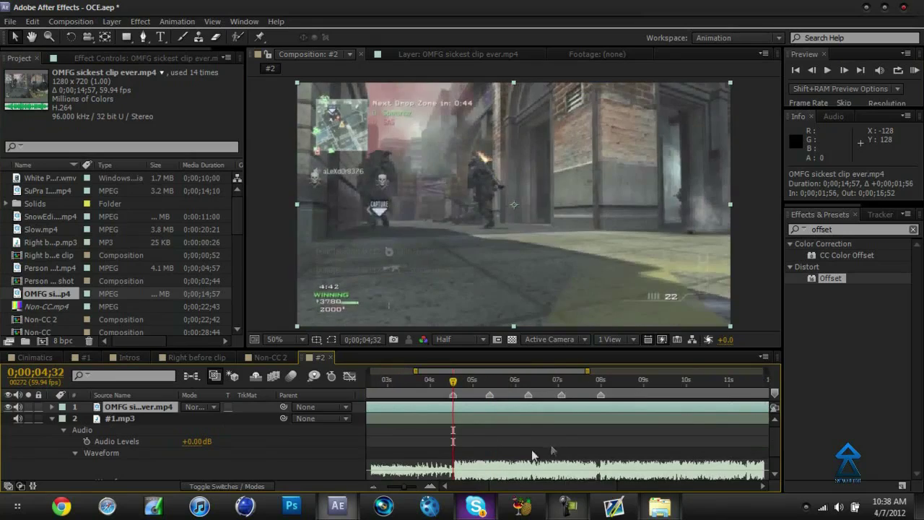
pyautogui.moveTo(458, 489); pyautogui.dragTo(430, 489)
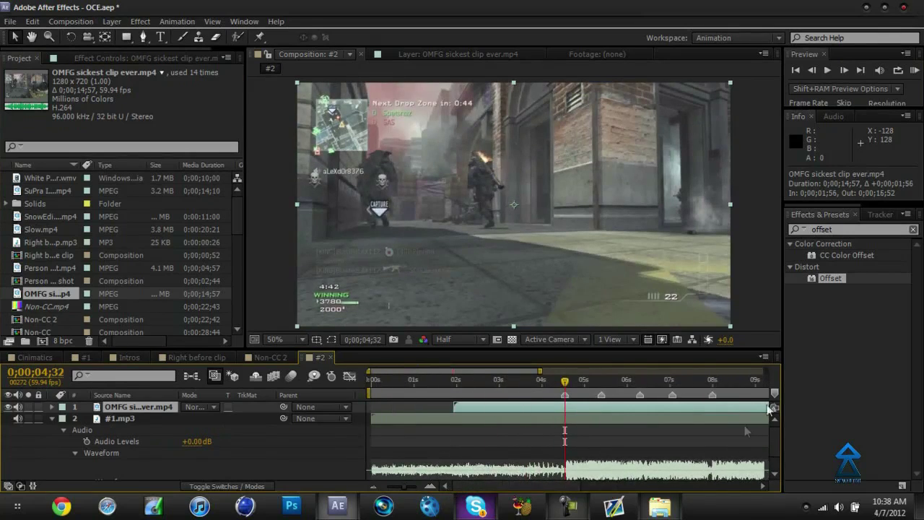
pyautogui.moveTo(743, 410); pyautogui.dragTo(679, 409)
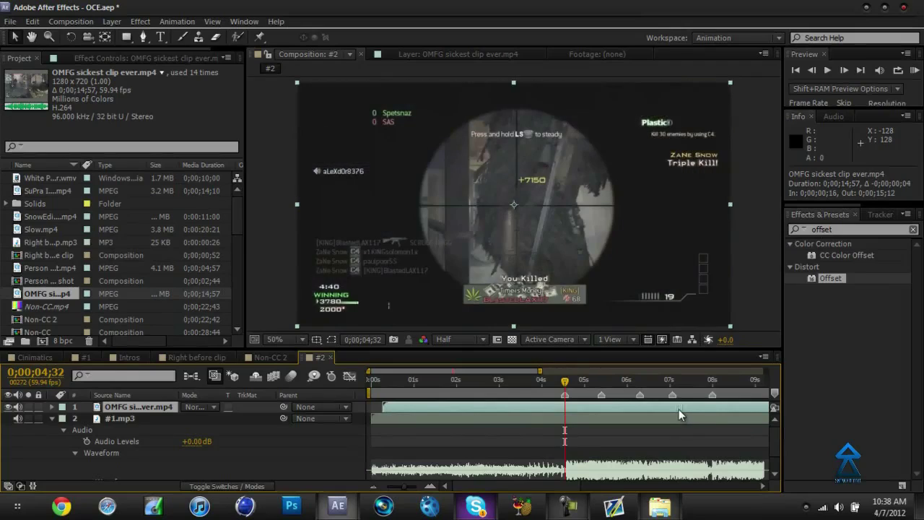
# Step: Scrub past the kill around the first marker and split the gameplay clip layer at 0;00;04;46
pyautogui.click(560, 381)
pyautogui.moveTo(560, 383); pyautogui.dragTo(564, 382)
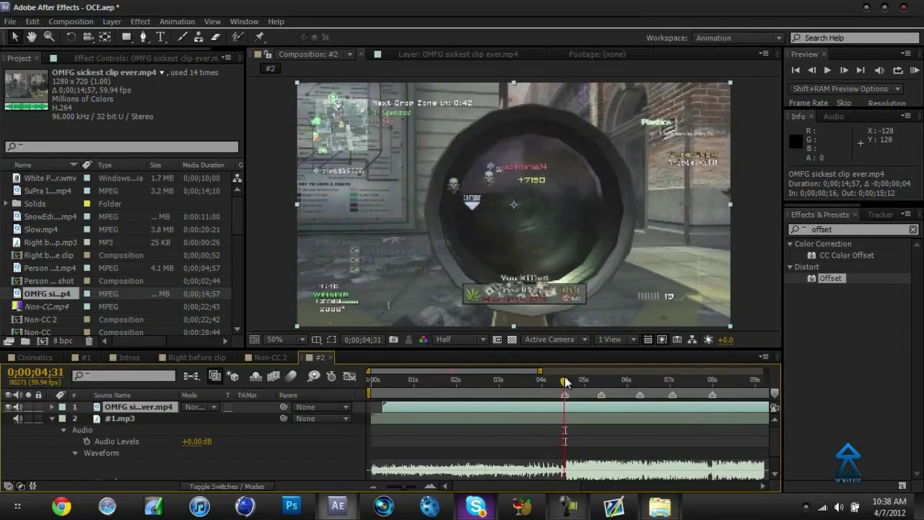
pyautogui.moveTo(565, 376); pyautogui.dragTo(574, 381)
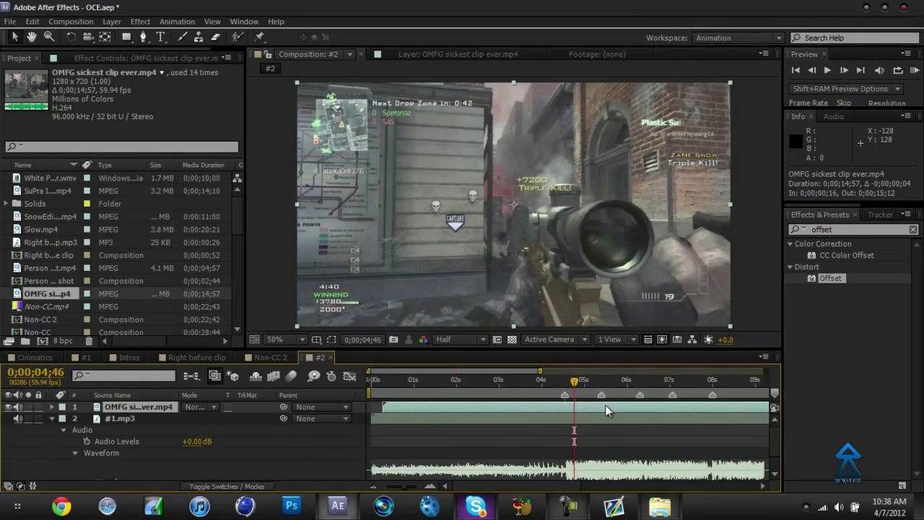
pyautogui.hotkey('ctrl', 'shift', 'd')
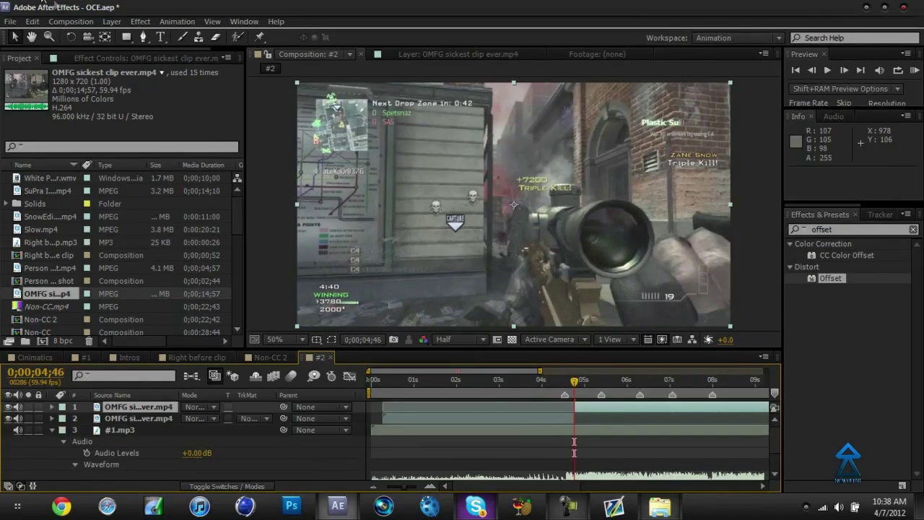
pyautogui.doubleClick(134, 14)
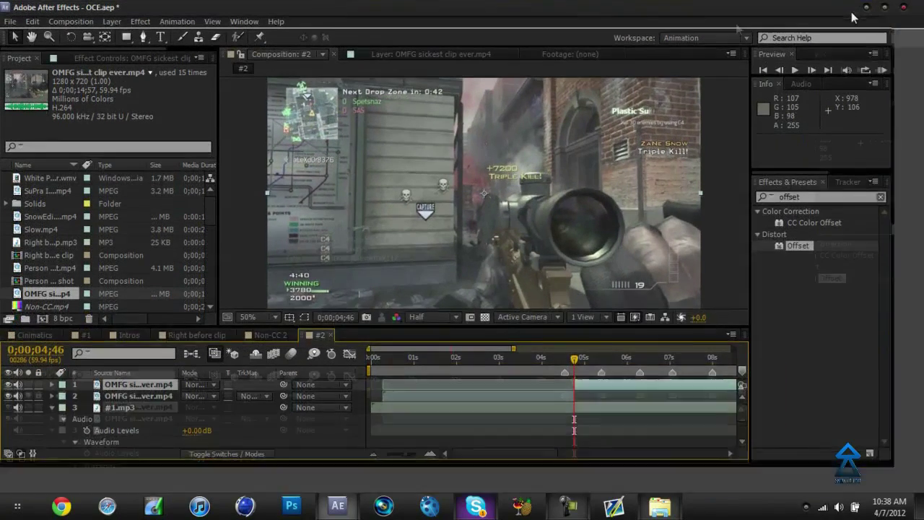
pyautogui.click(885, 6)
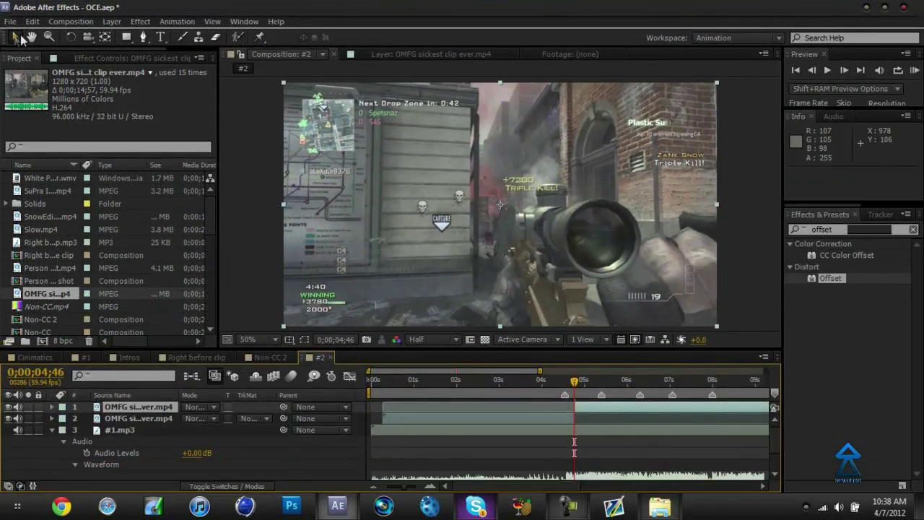
# Step: Apply the Twixtor effect to the second half of the split clip and set its input frame rate to 59.940
pyautogui.click(140, 21)
pyautogui.moveTo(306, 340)
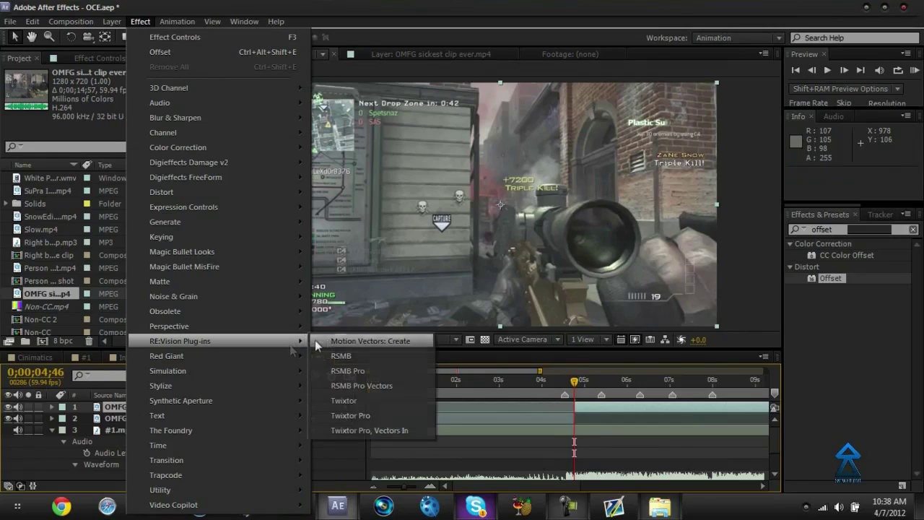
pyautogui.click(370, 400)
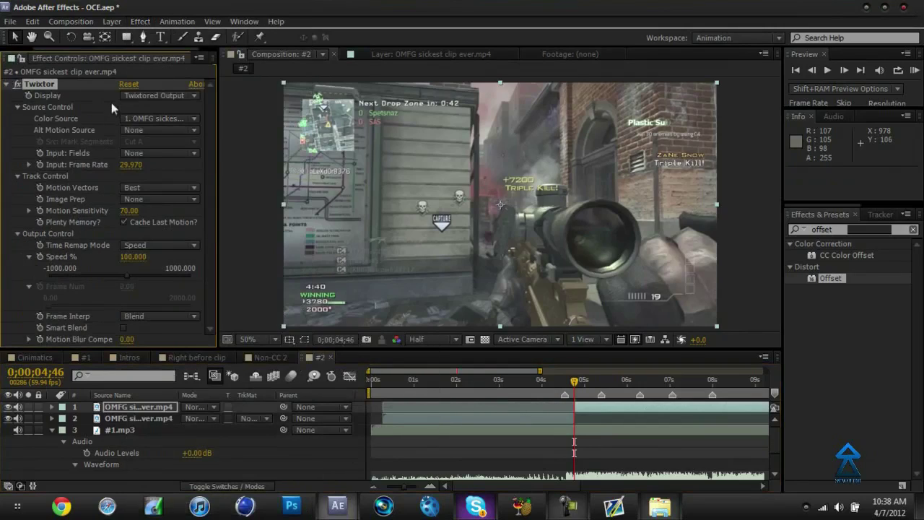
pyautogui.click(132, 165)
pyautogui.press('Return')
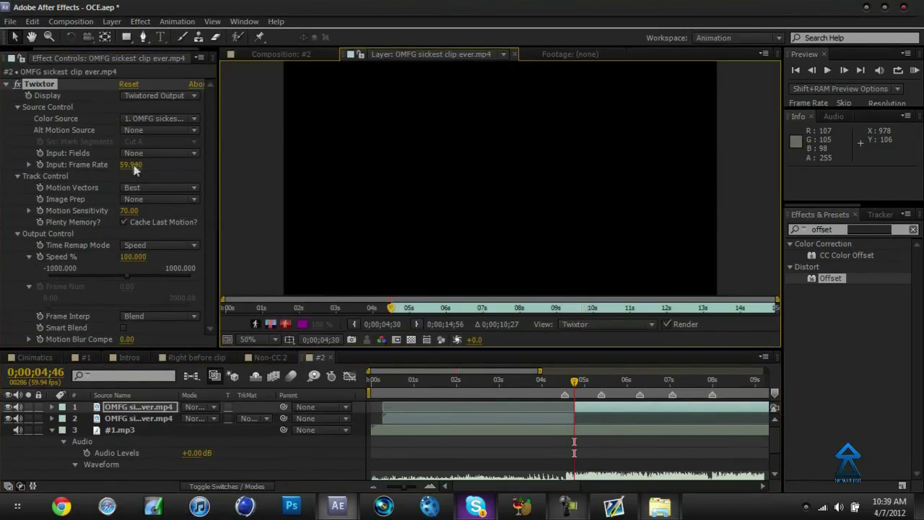
pyautogui.click(307, 53)
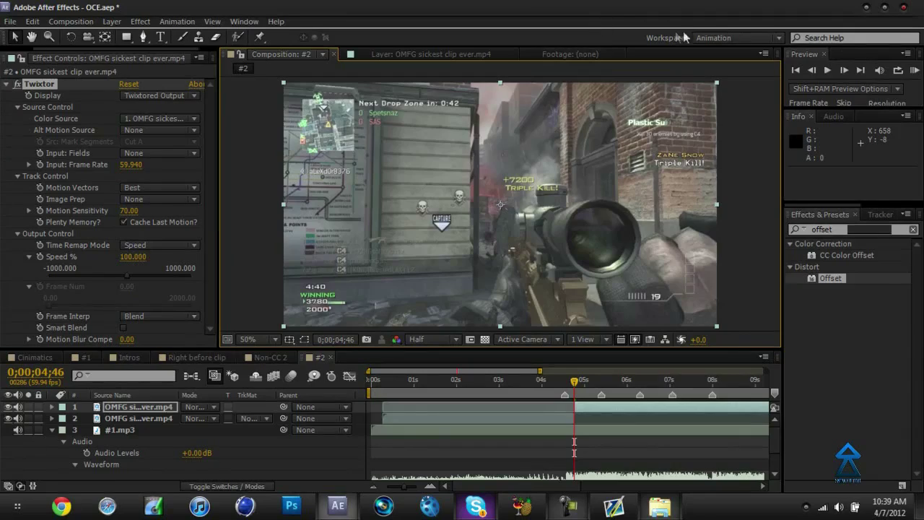
# Step: Start keyframing Twixtor's Speed % at 0;00;04;45 and set the speed to 1 at 0;00;04;46
pyautogui.click(812, 70)
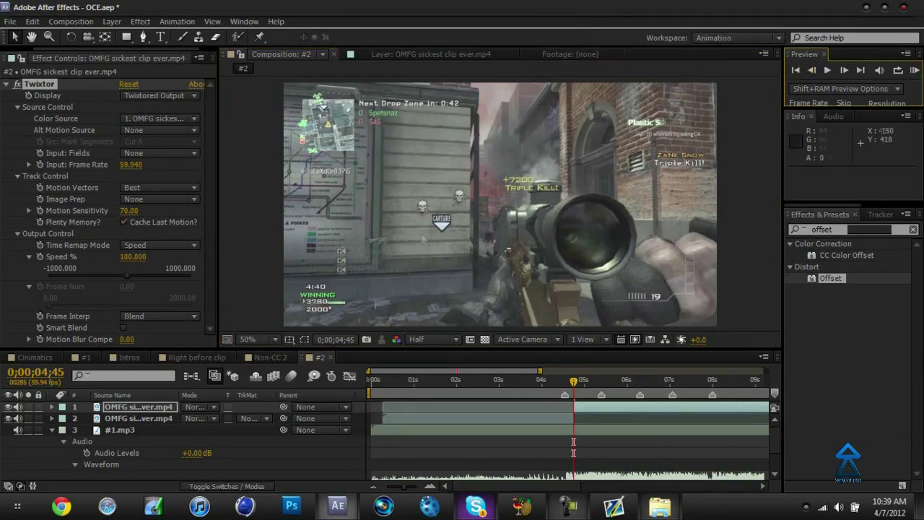
pyautogui.click(37, 253)
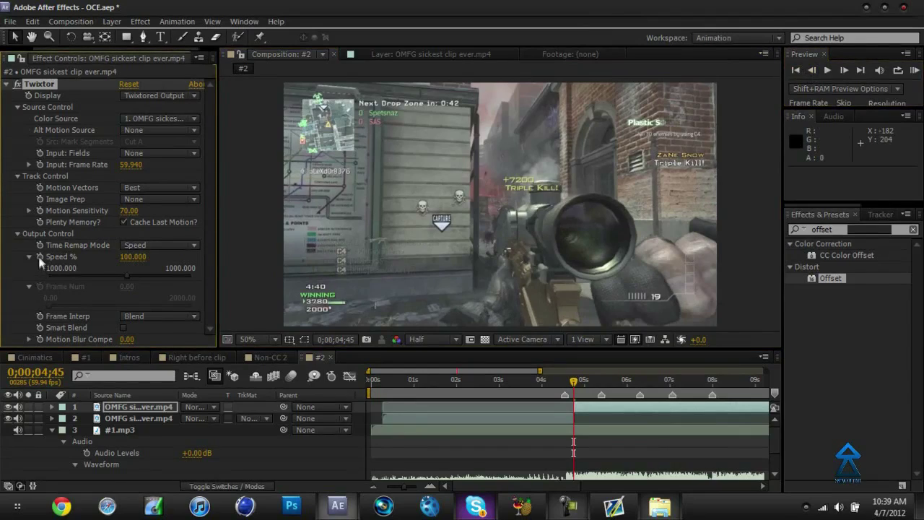
pyautogui.click(843, 70)
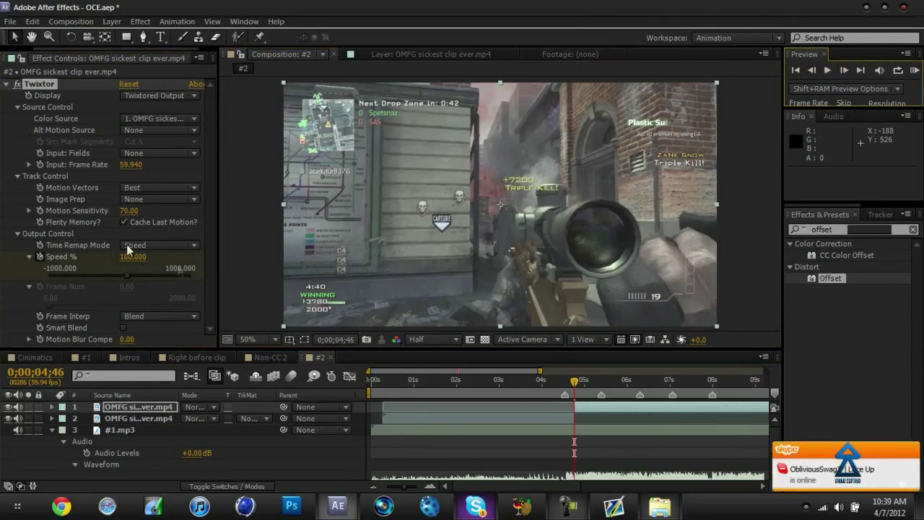
pyautogui.click(140, 258)
pyautogui.write('1')
pyautogui.press('Return')
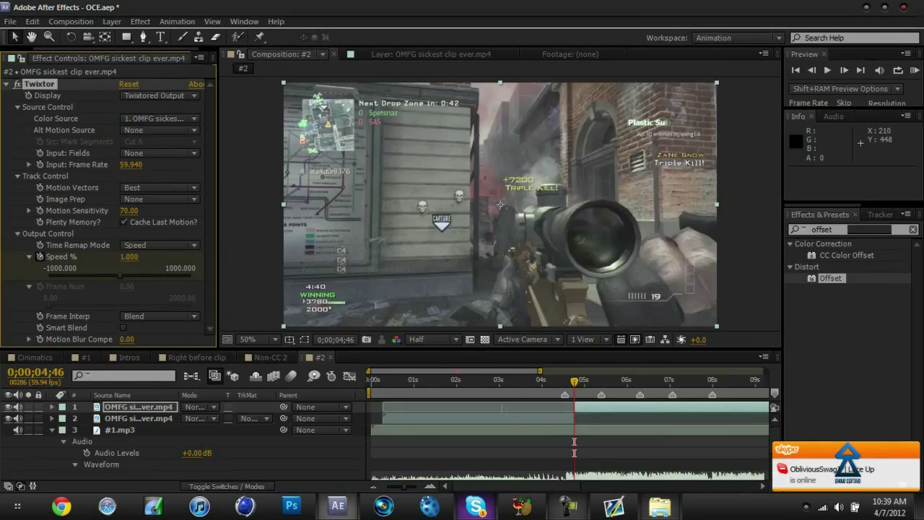
# Step: Reveal the clip's keyframes and add a Speed % keyframe at 0;00;05;23, one frame before the second marker
pyautogui.click(570, 382)
pyautogui.moveTo(570, 383); pyautogui.dragTo(596, 383)
pyautogui.moveTo(405, 491); pyautogui.dragTo(415, 490)
pyautogui.click(609, 390)
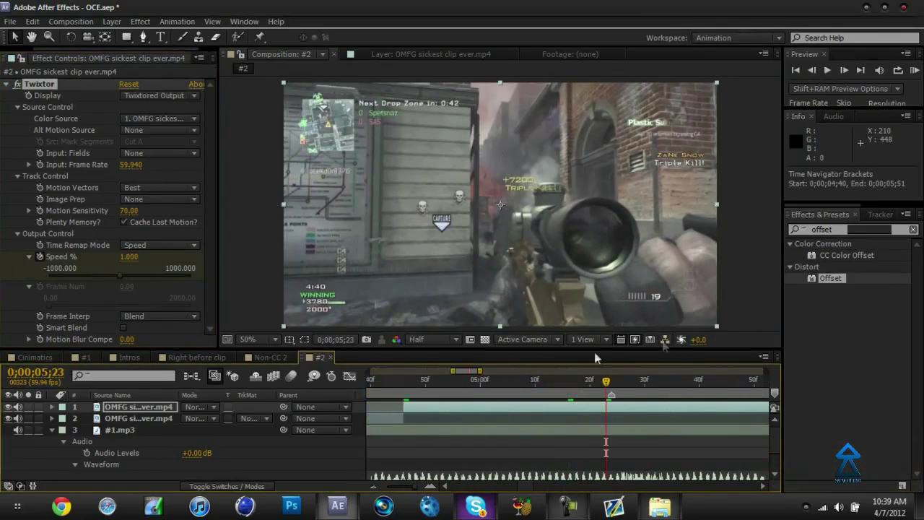
pyautogui.moveTo(613, 381); pyautogui.dragTo(607, 380)
pyautogui.press('u')
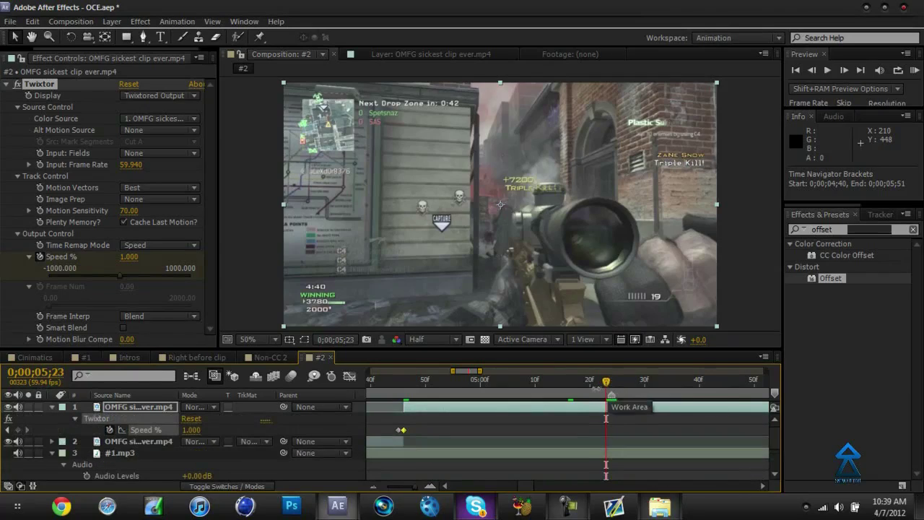
pyautogui.click(18, 430)
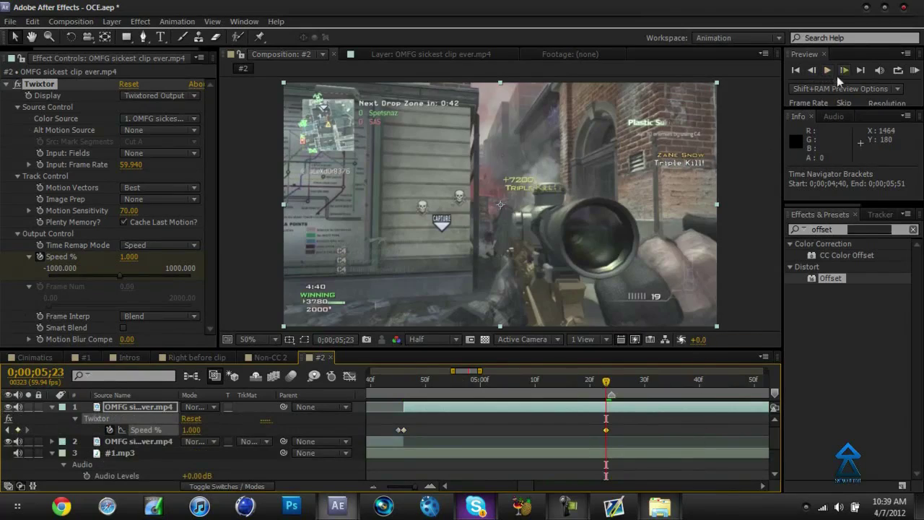
# Step: Raise Twixtor's Speed % to 5831 at 0;00;05;24 and set it to 1 at 0;00;05;25
pyautogui.click(844, 71)
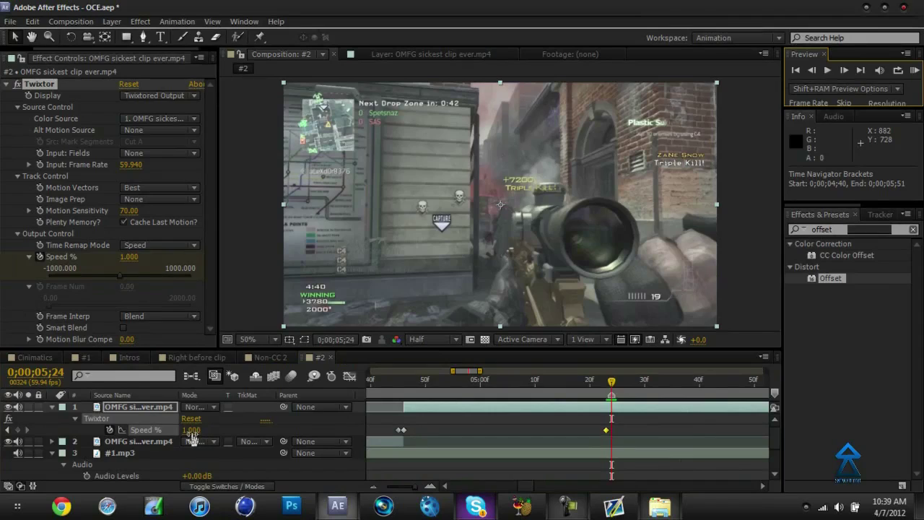
pyautogui.moveTo(189, 430); pyautogui.dragTo(548, 400)
pyautogui.click(845, 70)
pyautogui.click(202, 430)
pyautogui.write('1')
pyautogui.press('Return')
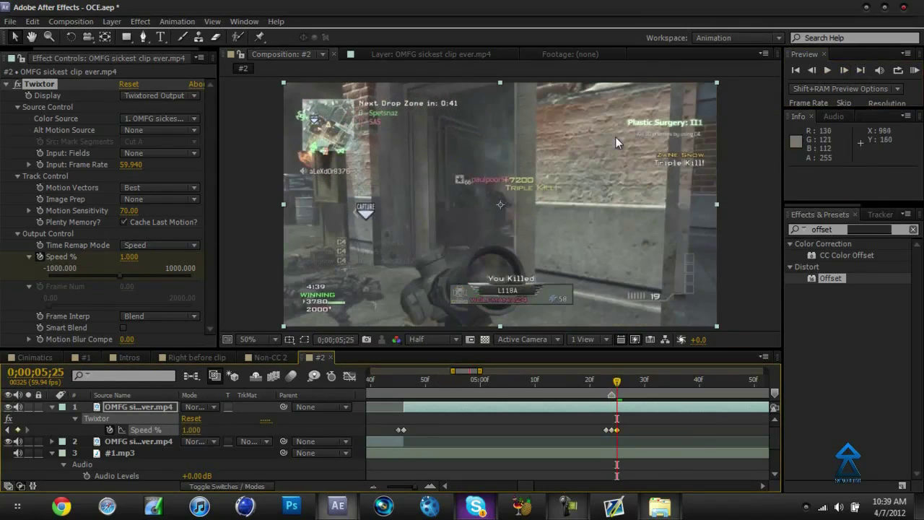
# Step: Set the Speed % keyframe at 0;00;05;24 to 4000 and check the following frame
pyautogui.click(812, 72)
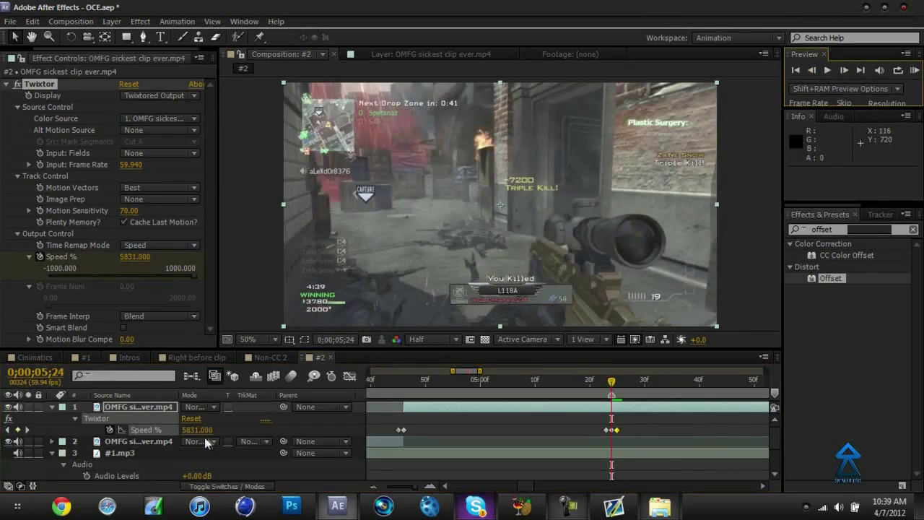
pyautogui.click(196, 430)
pyautogui.write('1')
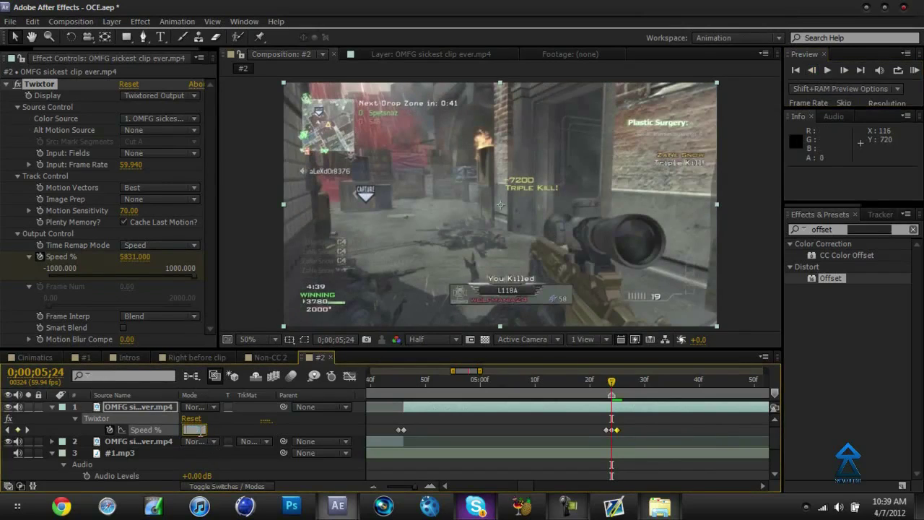
pyautogui.press('Return')
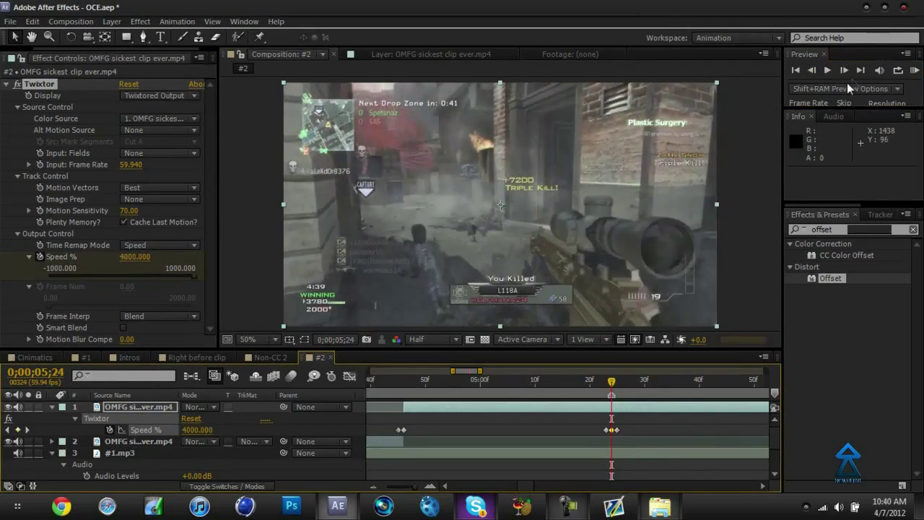
pyautogui.click(845, 70)
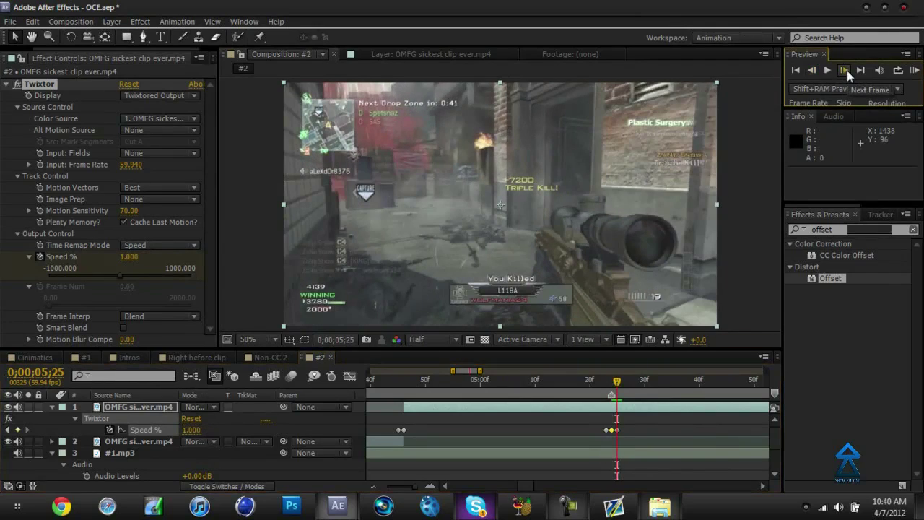
# Step: Set the Speed % keyframe on the second marker at 0;00;05;24 to 4800 and check the frame after it
pyautogui.click(812, 70)
pyautogui.click(194, 430)
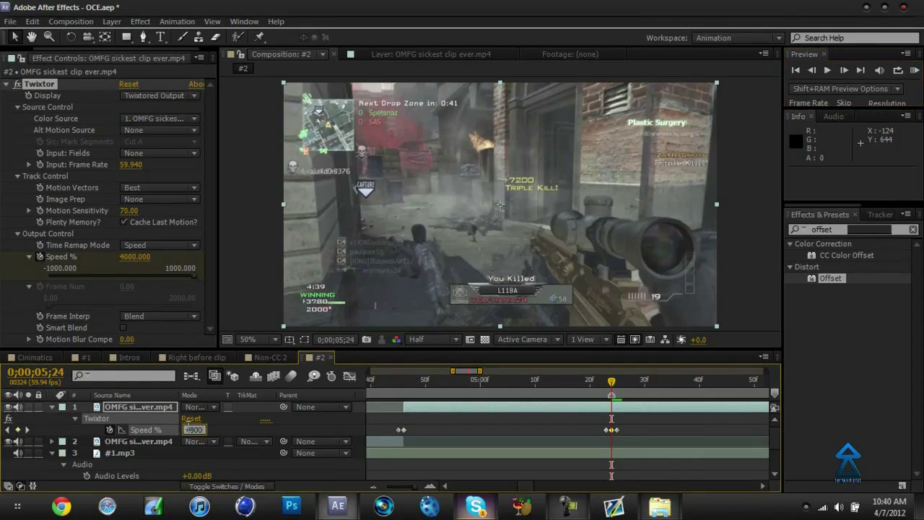
pyautogui.write('4800')
pyautogui.press('Return')
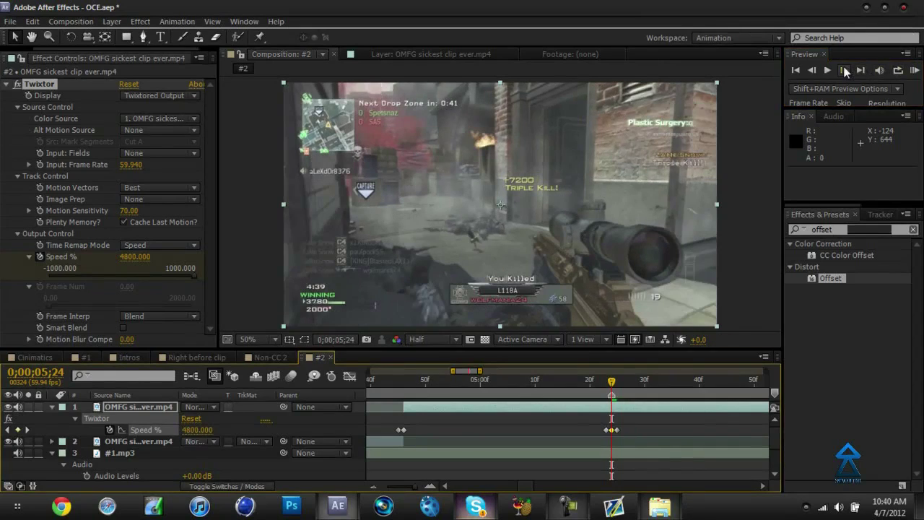
pyautogui.click(843, 69)
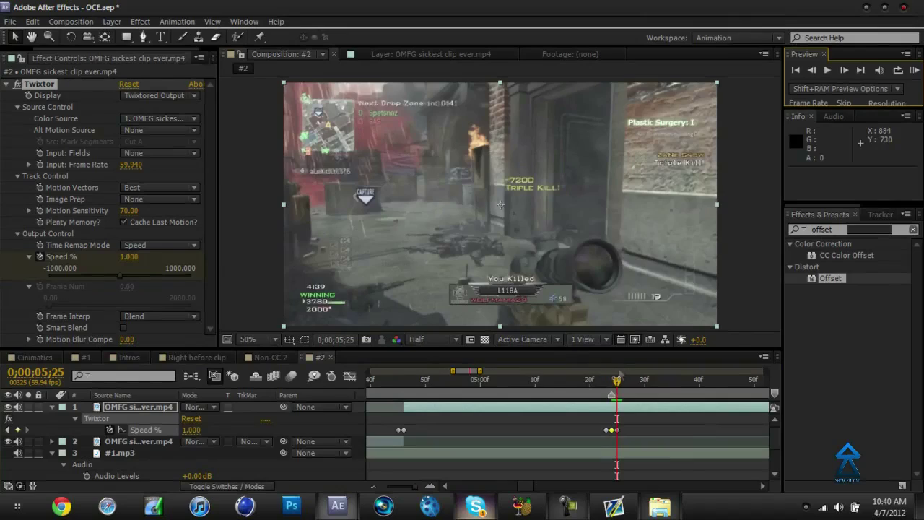
# Step: Add a Speed % keyframe at 0;00;06;17, one frame before the third marker
pyautogui.moveTo(619, 374); pyautogui.dragTo(764, 517)
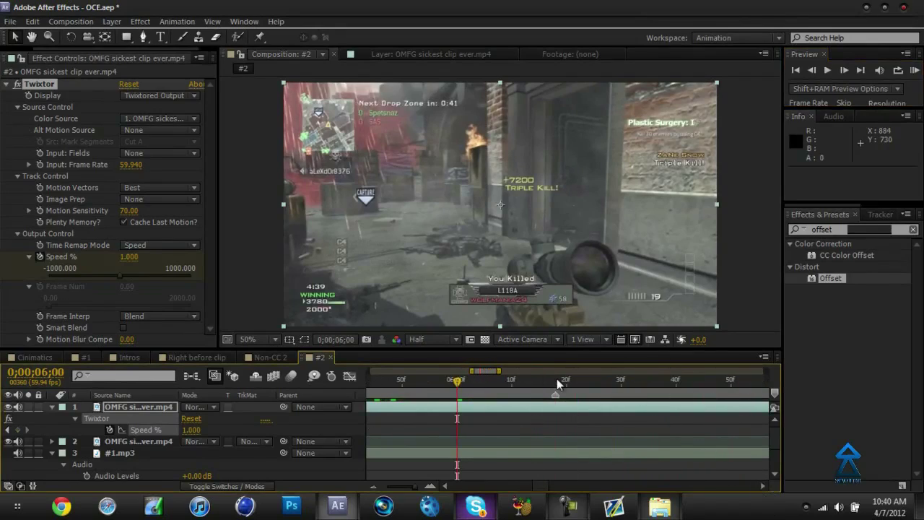
pyautogui.click(558, 385)
pyautogui.click(824, 66)
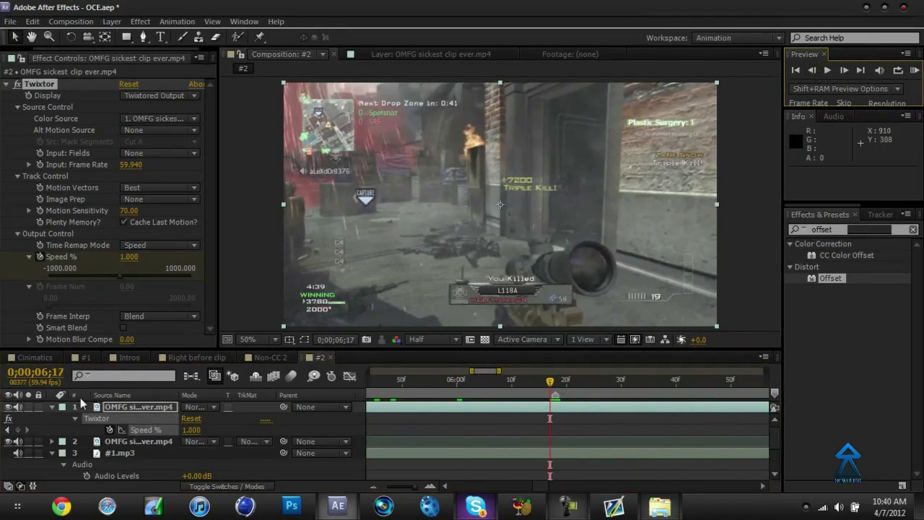
pyautogui.click(18, 431)
# Step: Raise Twixtor's Speed % to 1971 at 0;00;06;18 and set it to 1 at 0;00;06;19
pyautogui.click(844, 70)
pyautogui.moveTo(191, 430); pyautogui.dragTo(294, 406)
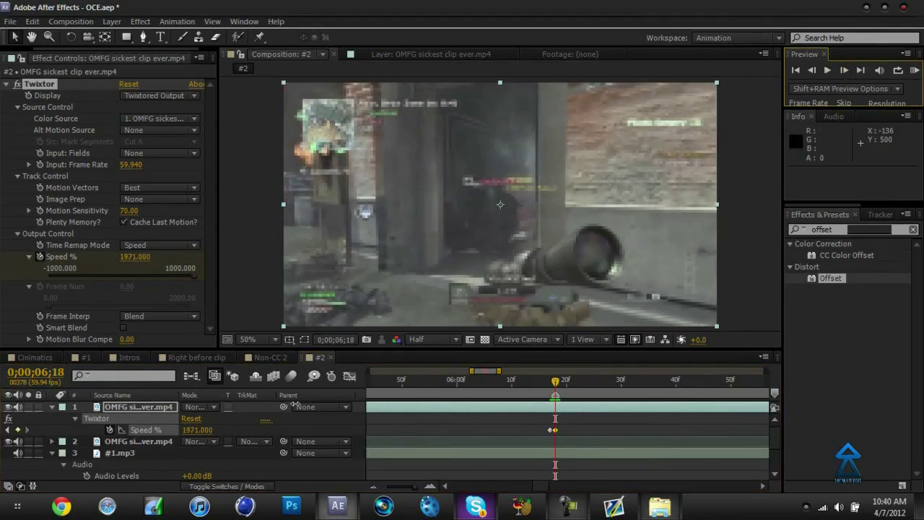
pyautogui.click(844, 70)
pyautogui.click(195, 430)
pyautogui.write('1')
pyautogui.press('Return')
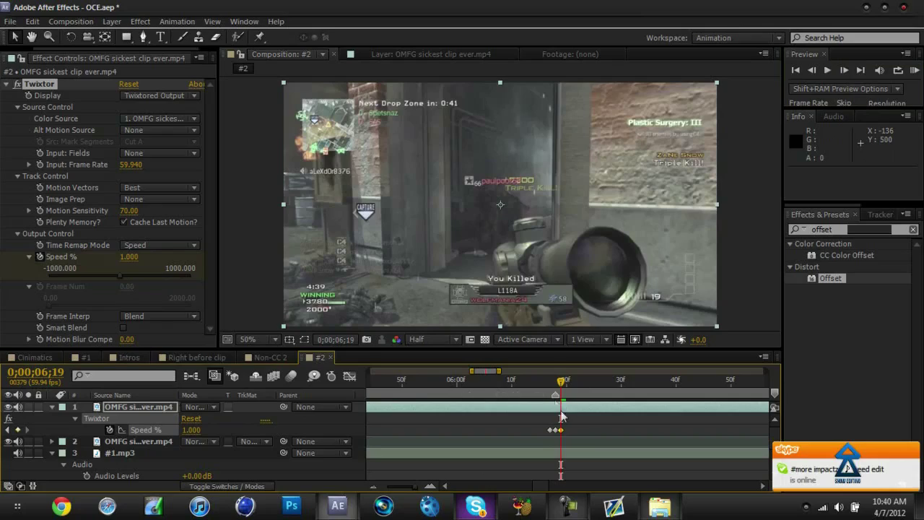
# Step: Add a Speed % keyframe at 0;00;07;03, one frame before the fourth marker
pyautogui.press('-')
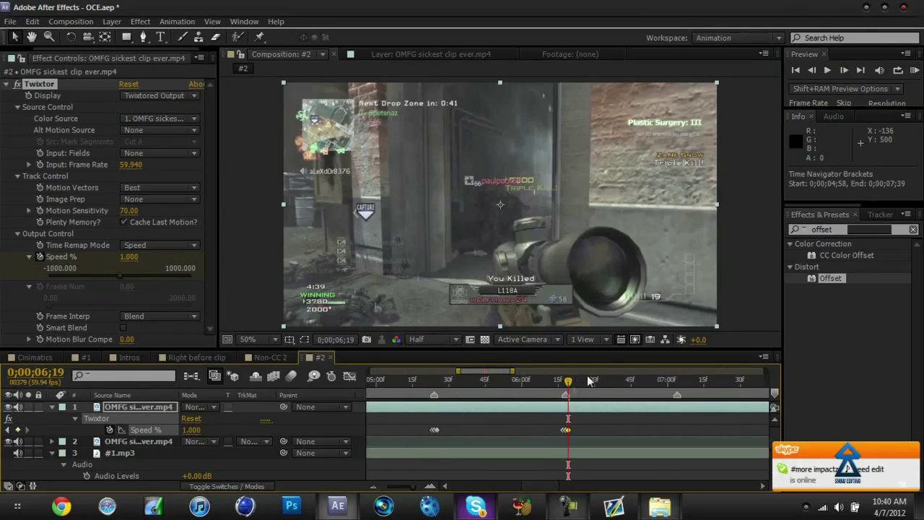
pyautogui.moveTo(570, 391); pyautogui.dragTo(674, 383)
pyautogui.click(819, 72)
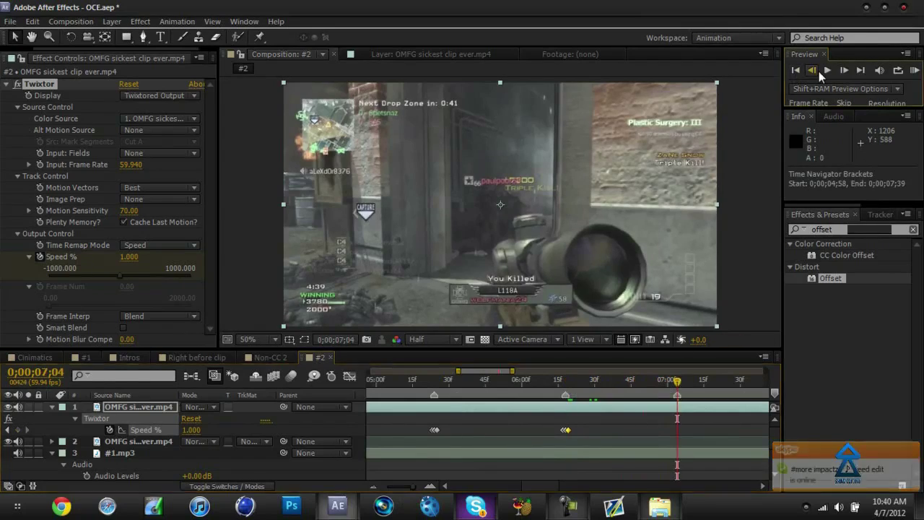
pyautogui.click(18, 429)
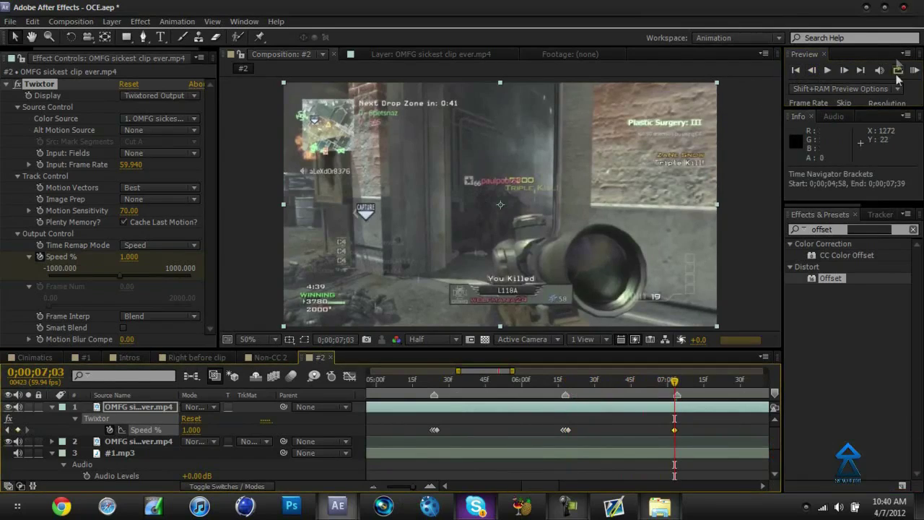
# Step: Raise Twixtor's Speed % to 711 at 0;00;07;04 and set it to 1 at 0;00;07;05
pyautogui.click(844, 70)
pyautogui.moveTo(192, 431); pyautogui.dragTo(231, 420)
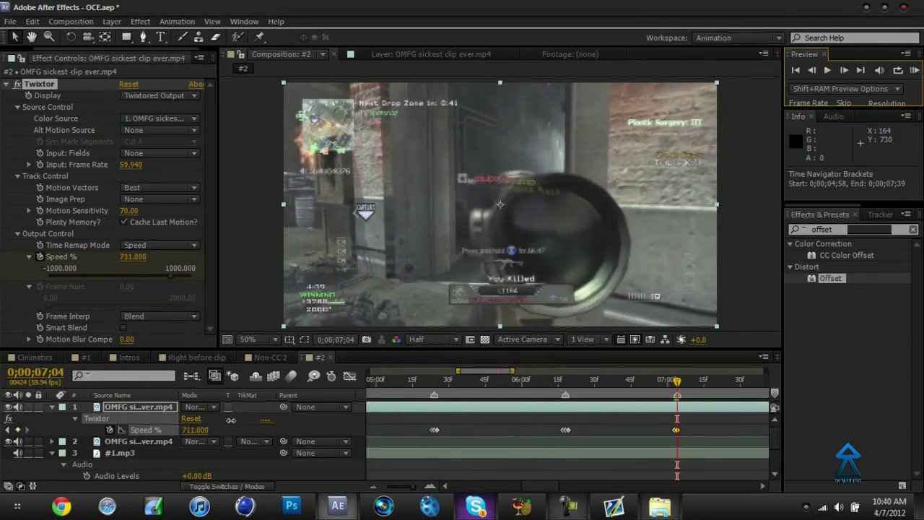
pyautogui.click(846, 68)
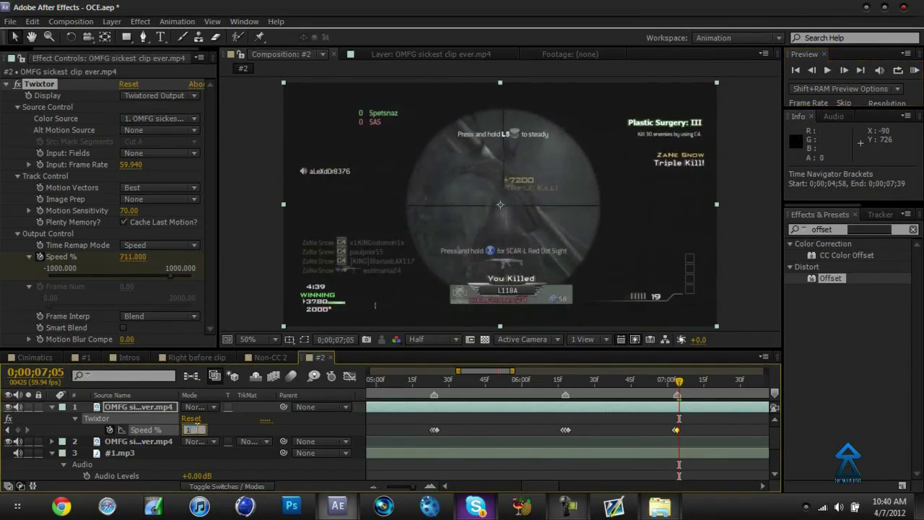
pyautogui.click(193, 430)
pyautogui.write('1')
pyautogui.press('Return')
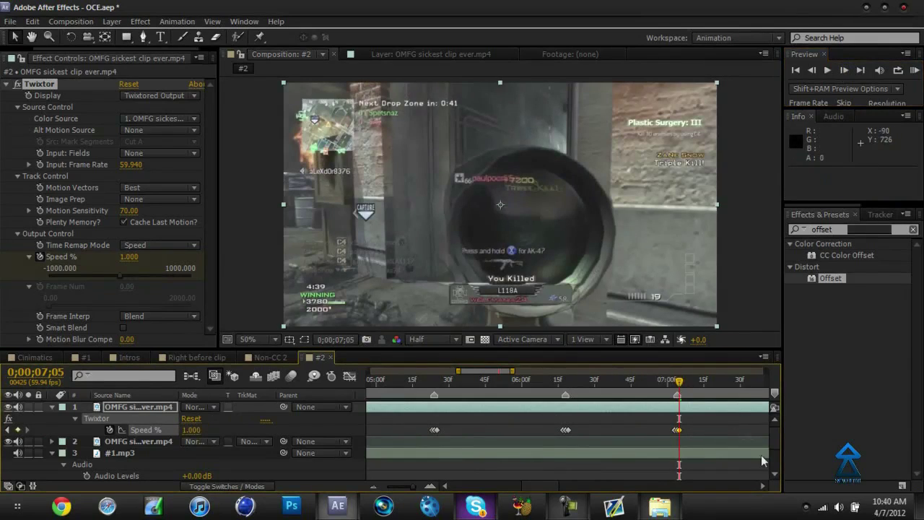
# Step: Add a Speed % keyframe one frame before the marker at 0;00;08;00
pyautogui.click(764, 483)
pyautogui.moveTo(471, 385); pyautogui.dragTo(578, 385)
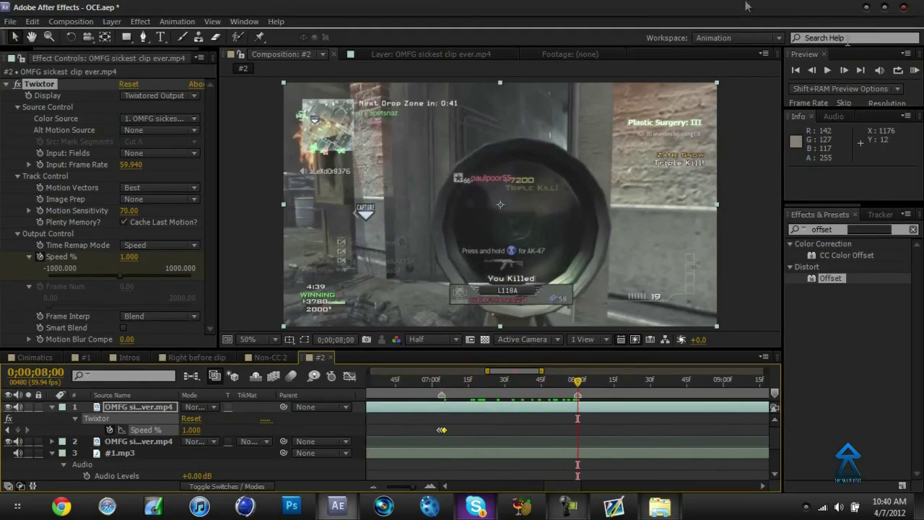
pyautogui.click(812, 69)
pyautogui.click(17, 430)
# Step: Set Speed % to 100 at 0;00;08;00 and shift the two newest keyframes earlier, placing the 100 keyframe at 0;00;07;56
pyautogui.click(844, 70)
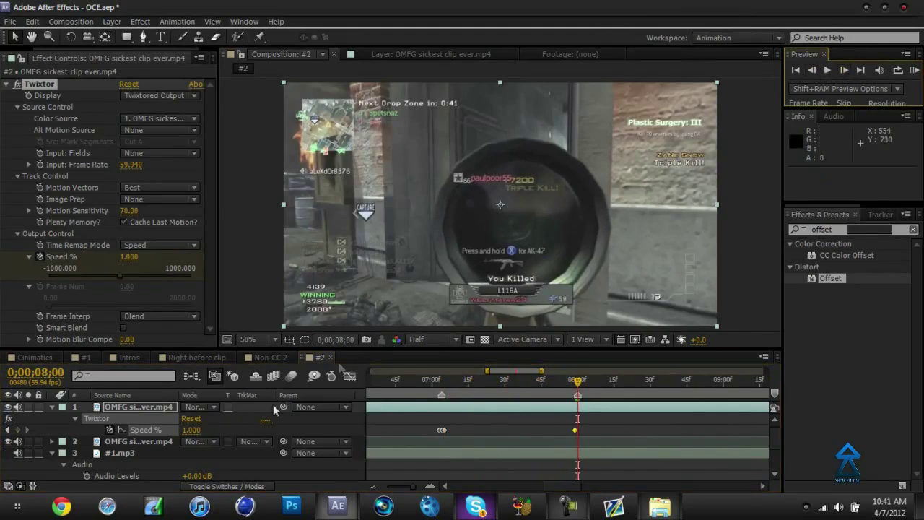
pyautogui.click(192, 430)
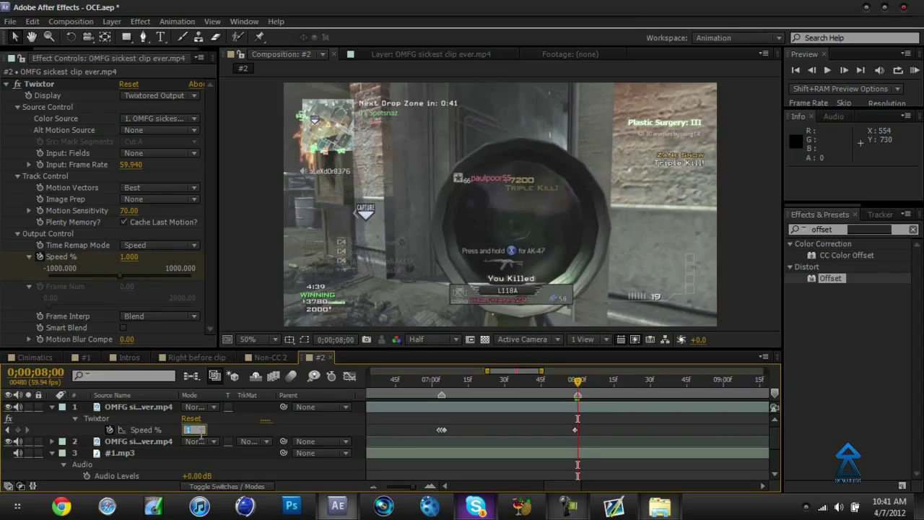
pyautogui.write('100')
pyautogui.press('Return')
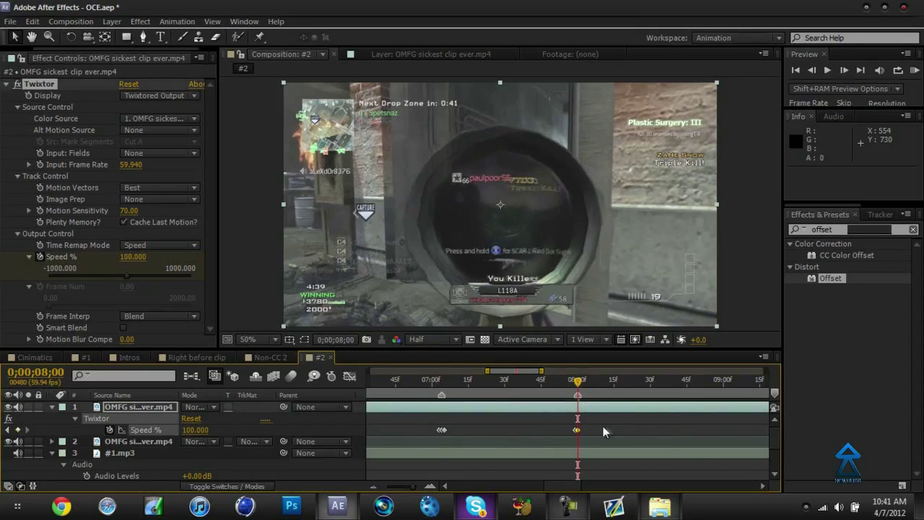
pyautogui.moveTo(575, 431); pyautogui.dragTo(569, 433)
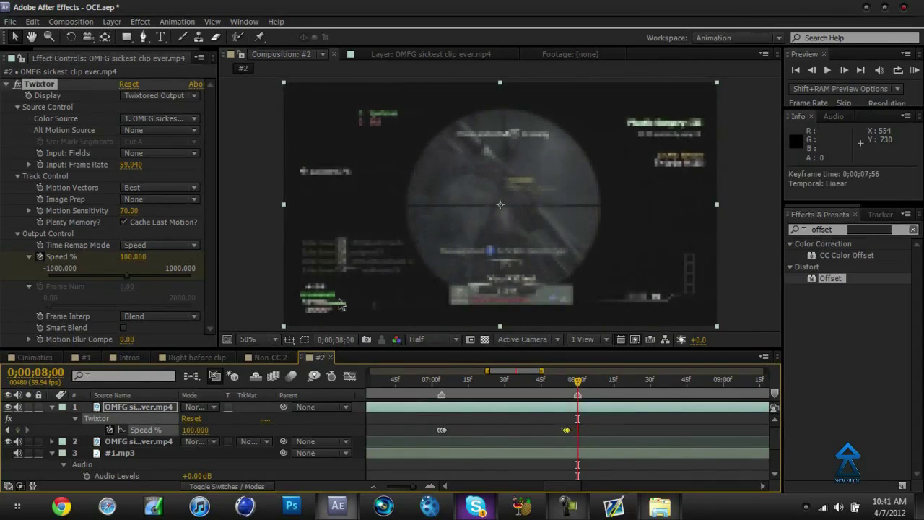
# Step: Add OMFG sickest clip ever.mp4 from the project as the top layer and slide it to start at 0;00;02;09
pyautogui.scroll(1, 16, 56)
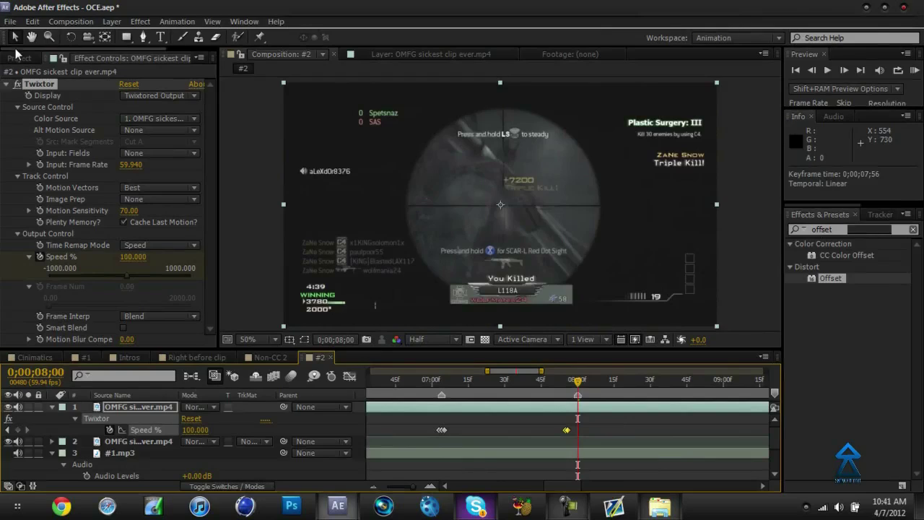
pyautogui.click(18, 57)
pyautogui.click(568, 381)
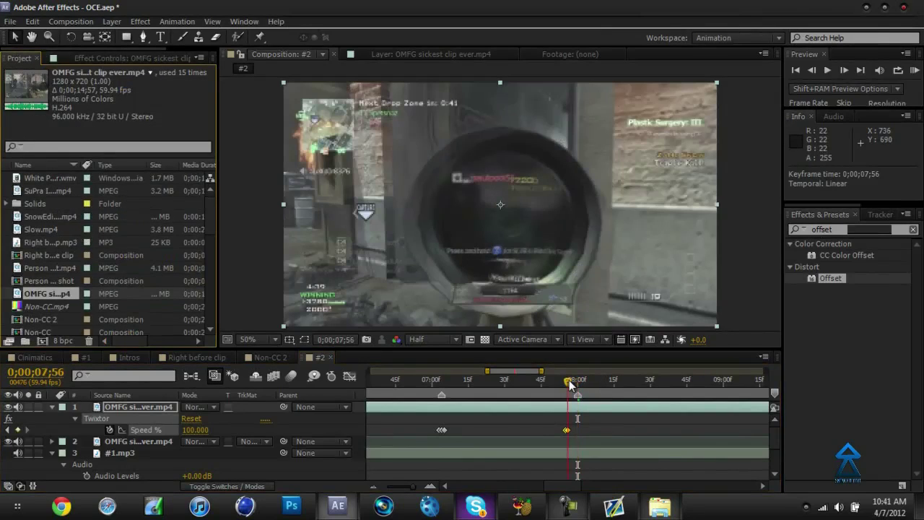
pyautogui.click(580, 381)
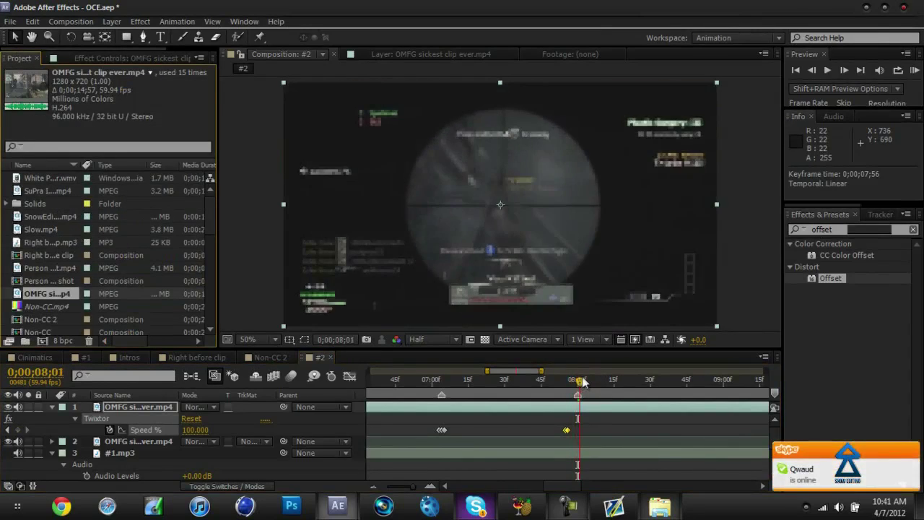
pyautogui.click(582, 379)
pyautogui.click(579, 382)
pyautogui.moveTo(579, 382); pyautogui.dragTo(578, 381)
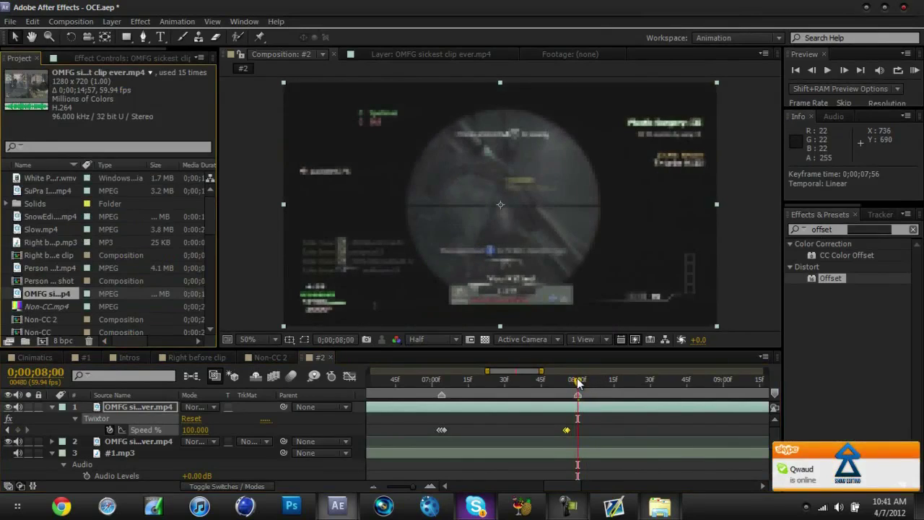
pyautogui.moveTo(51, 295); pyautogui.dragTo(146, 406)
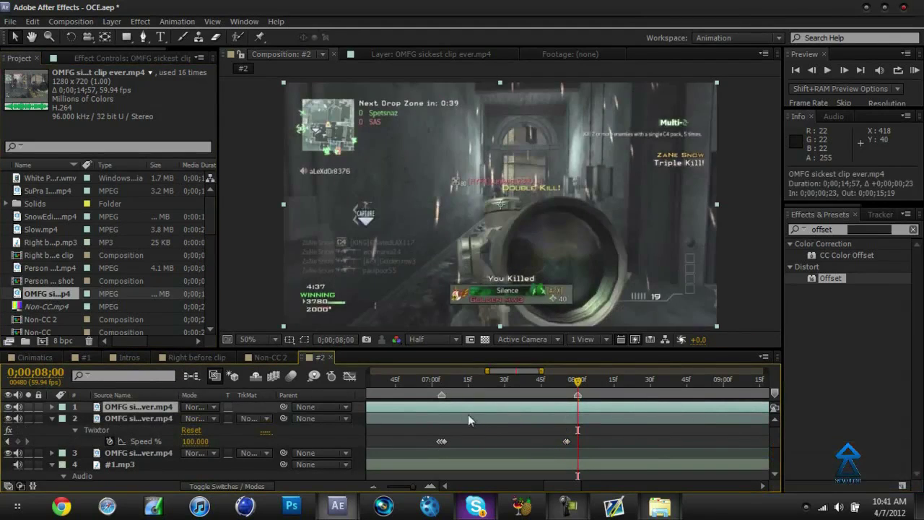
pyautogui.moveTo(461, 406); pyautogui.dragTo(665, 405)
pyautogui.moveTo(499, 410); pyautogui.dragTo(567, 381)
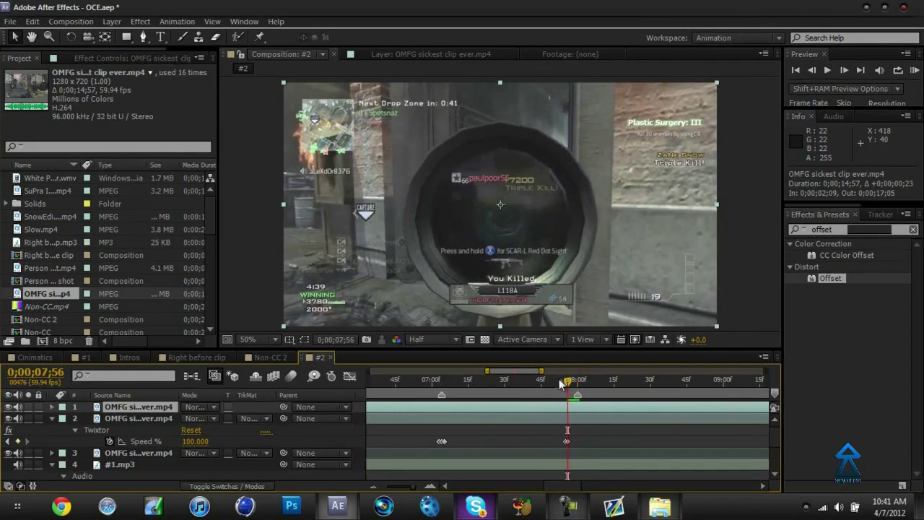
# Step: Split the top two clip layers at 0;00;07;56, deleting the new clip's earlier part and the Twixtor clip's remainder
pyautogui.keyDown('shift'); pyautogui.click(555, 421); pyautogui.keyUp('shift')
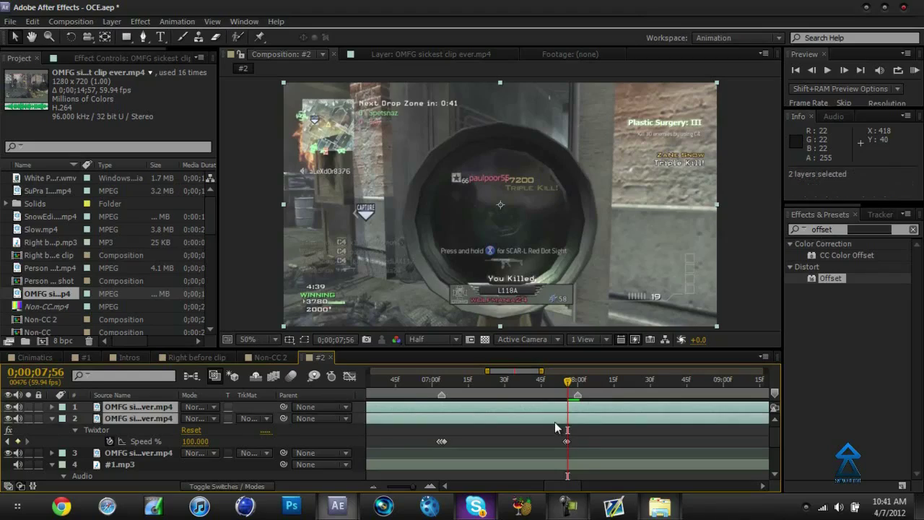
pyautogui.hotkey('ctrl', 'shift', 'd')
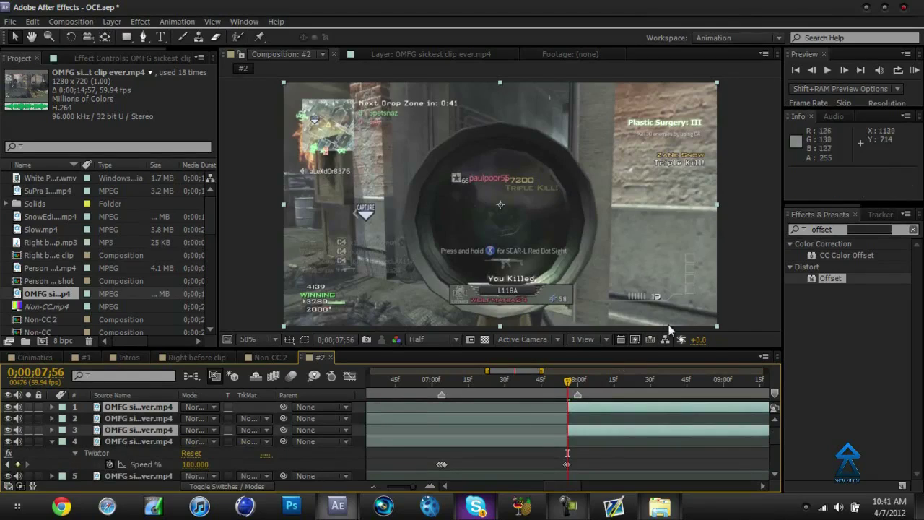
pyautogui.keyDown('ctrl'); pyautogui.click(587, 410); pyautogui.keyUp('ctrl')
pyautogui.keyDown('ctrl'); pyautogui.click(564, 417); pyautogui.keyUp('ctrl')
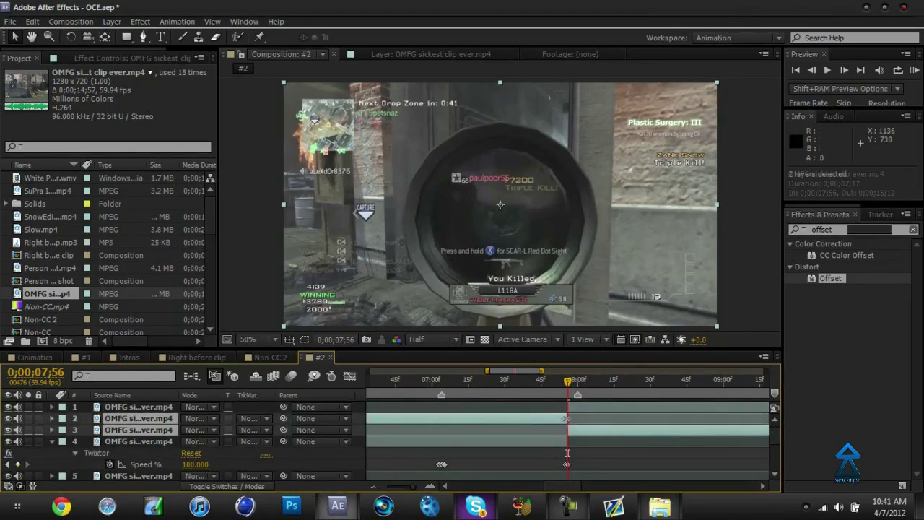
pyautogui.press('Delete')
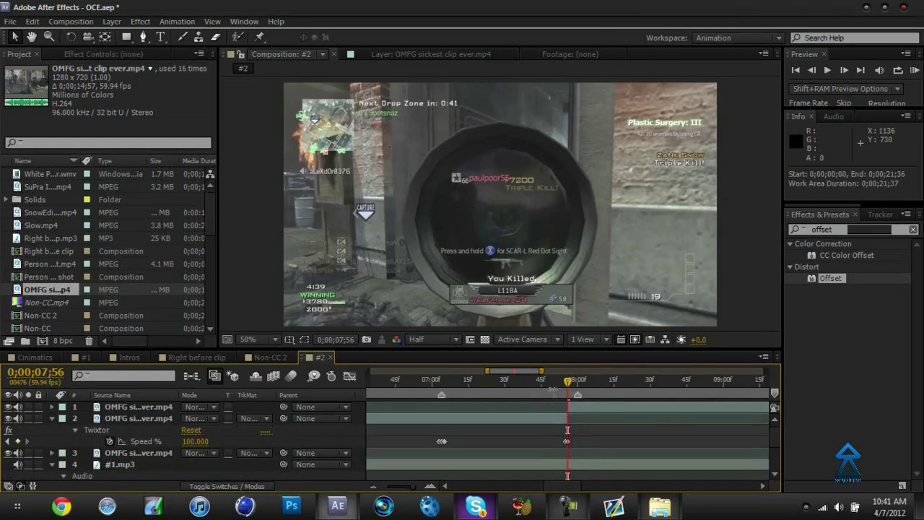
pyautogui.moveTo(550, 385); pyautogui.dragTo(572, 380)
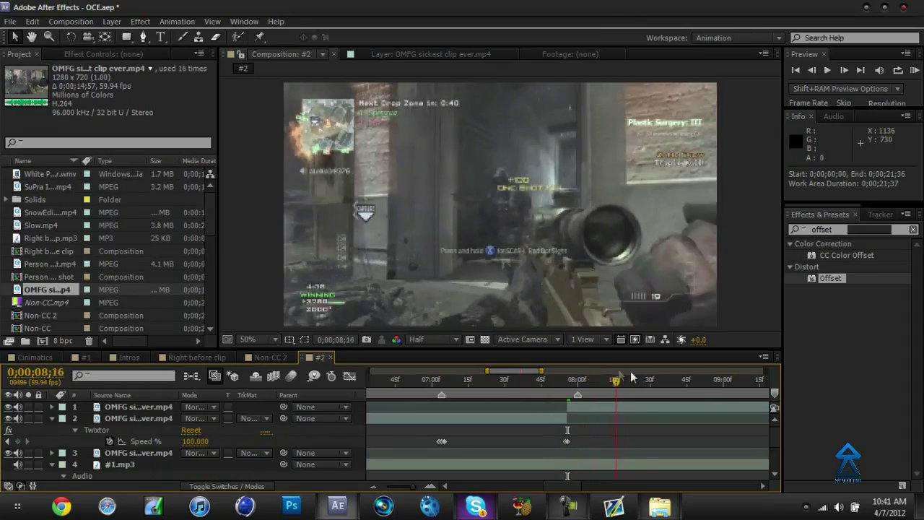
# Step: Scrub through the speed-ramped section across the beat markers and show the Twixtor clip layer's Scale property
pyautogui.click(397, 489)
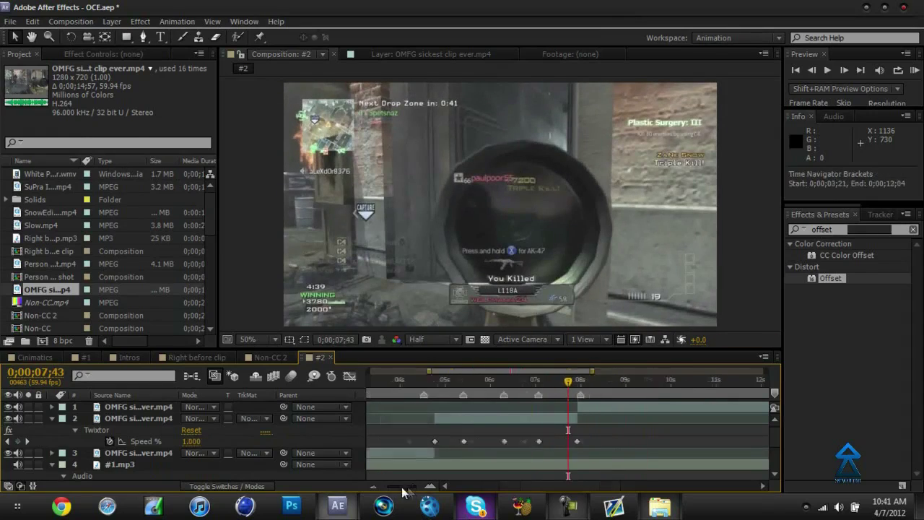
pyautogui.moveTo(487, 385); pyautogui.dragTo(550, 379)
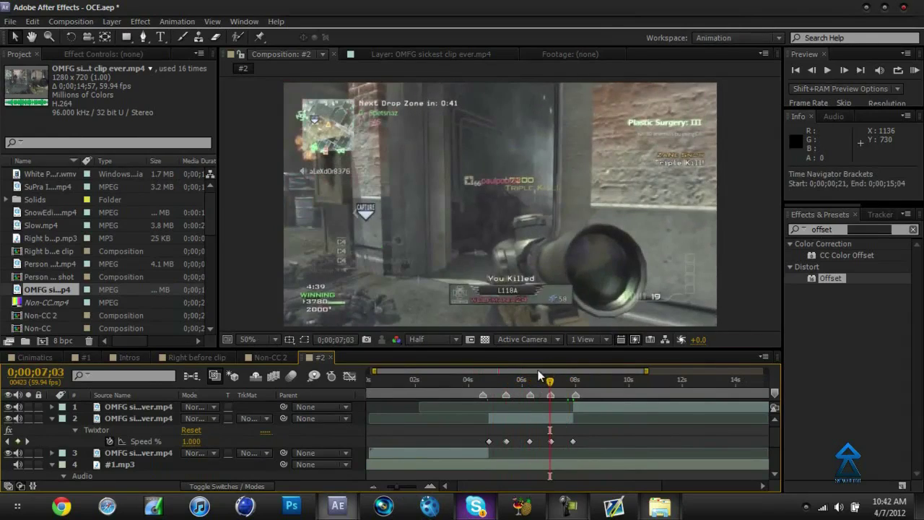
pyautogui.click(539, 416)
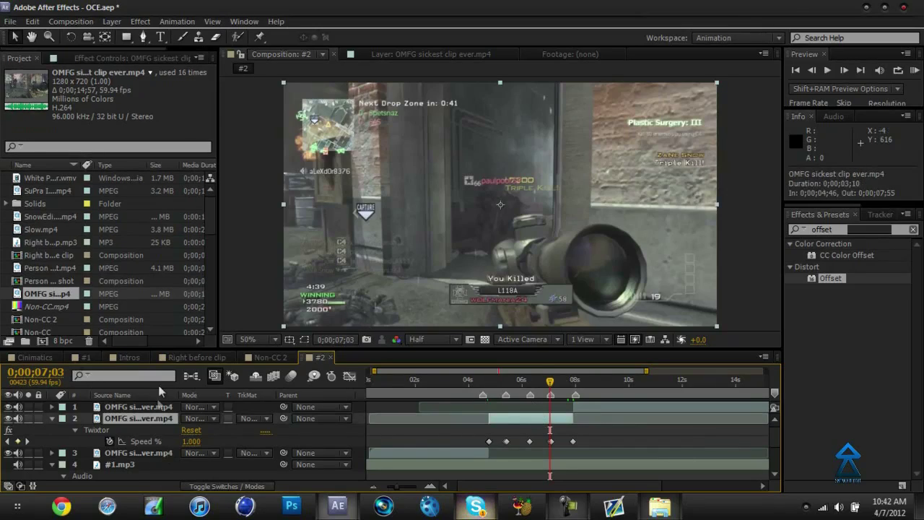
pyautogui.press('r')
pyautogui.press('r')
pyautogui.press('s')
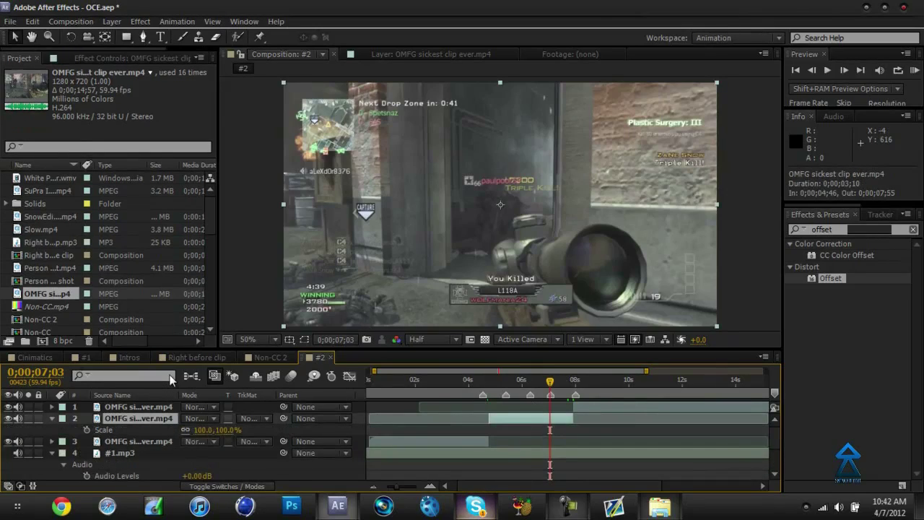
pyautogui.click(593, 434)
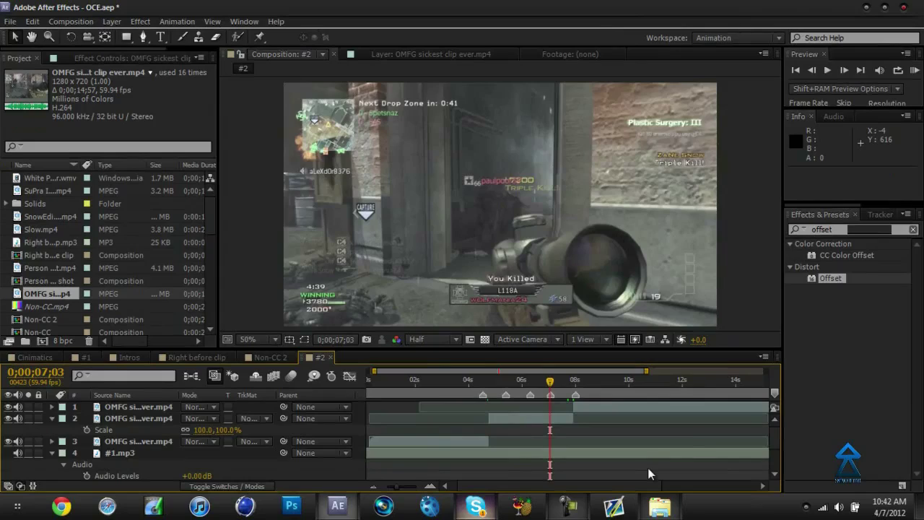
# Step: Quit the application without saving the changes to OCE.aep
pyautogui.click(915, 6)
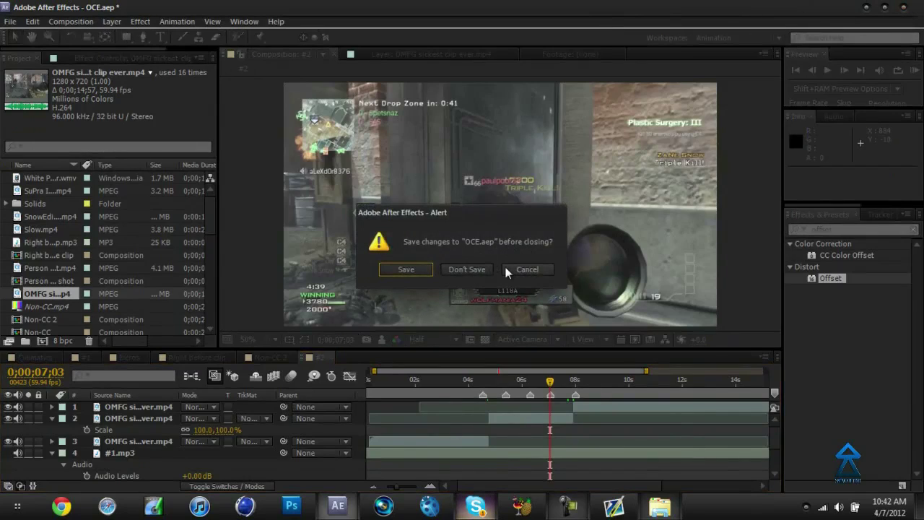
pyautogui.click(526, 270)
pyautogui.hotkey('ctrl', 'q')
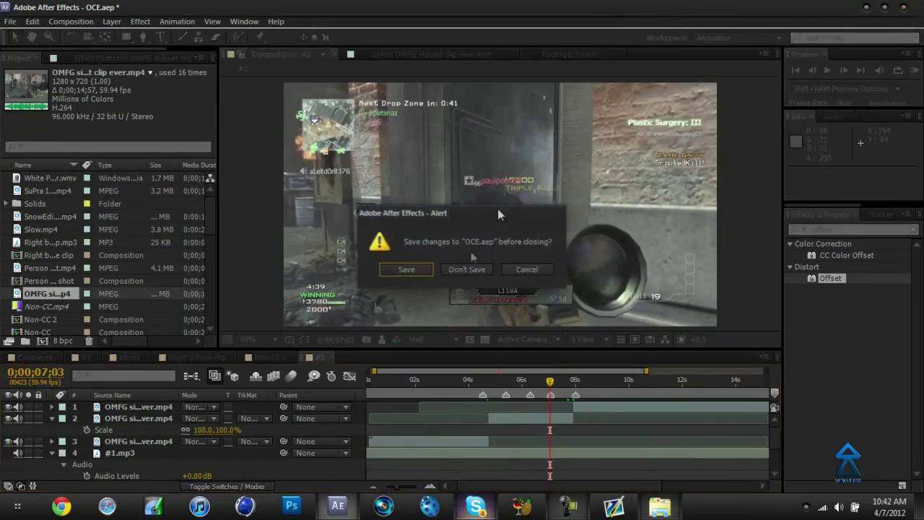
pyautogui.click(465, 270)
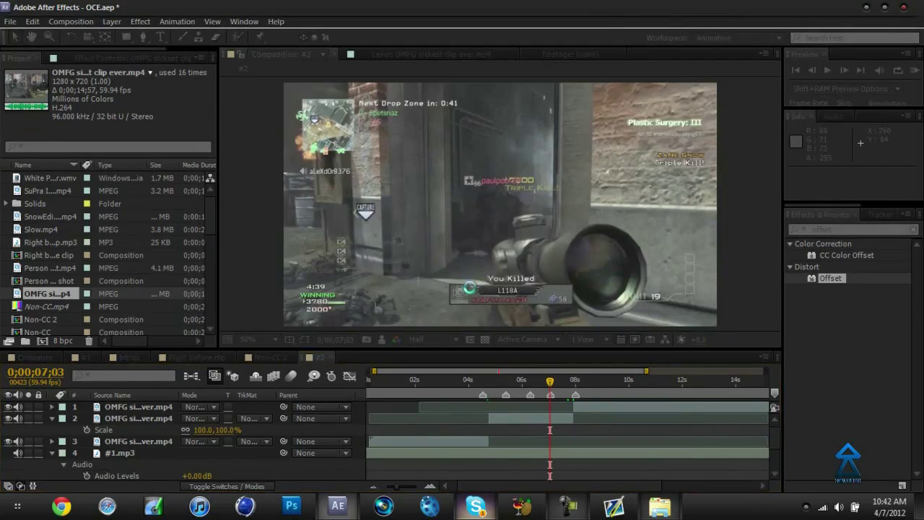
pyautogui.click(569, 507)
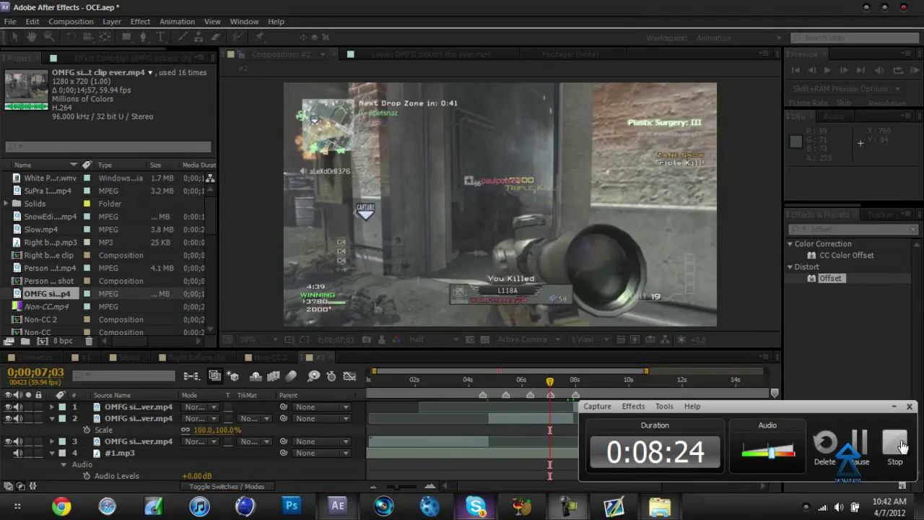